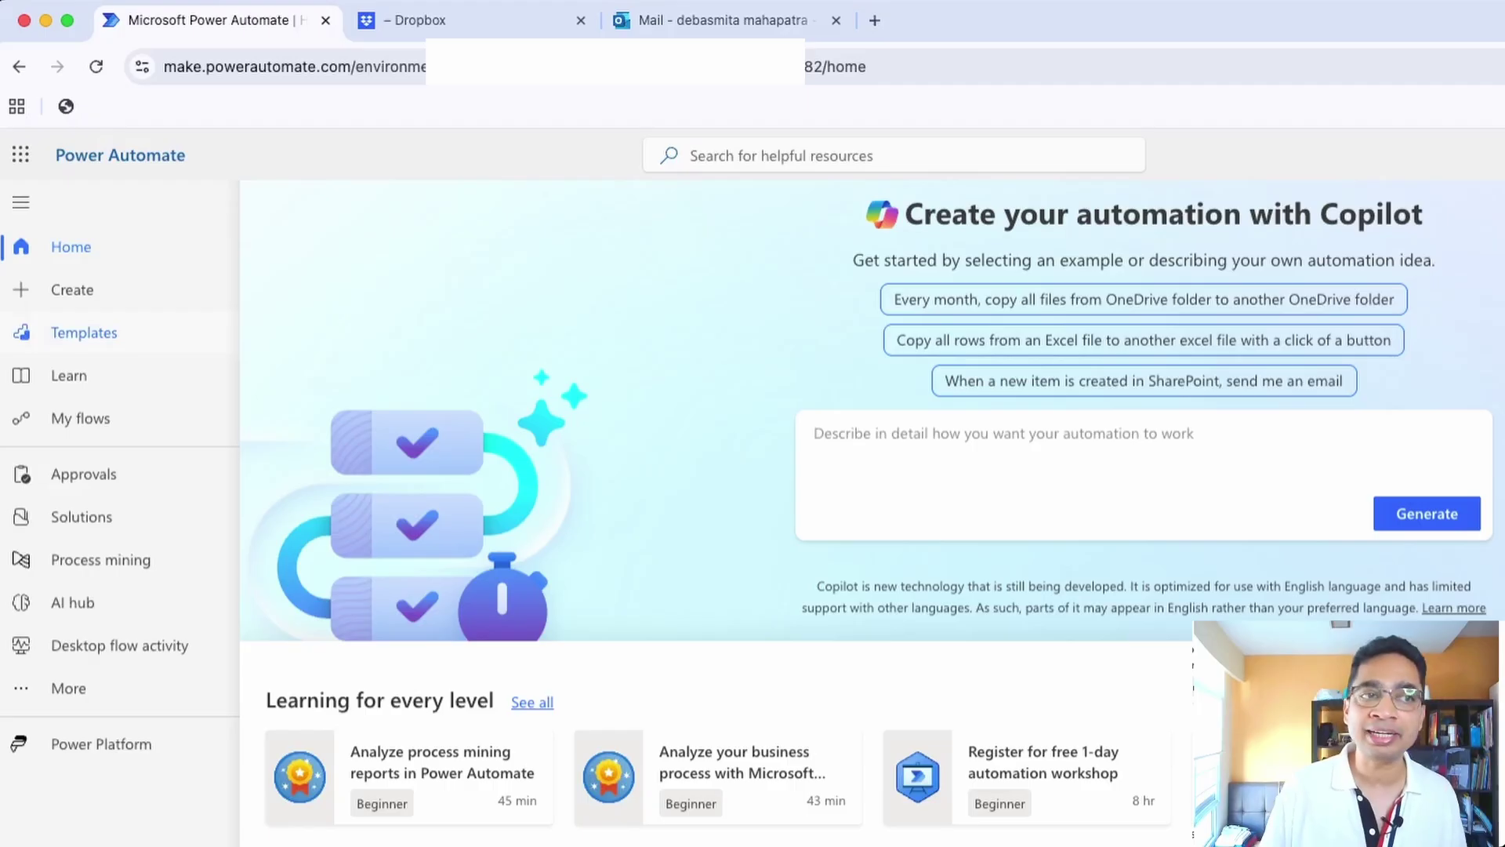
# - Open the Power Automate flow templates, and in Dropbox create a folder named "My Attachement"
pyautogui.click(78, 333)
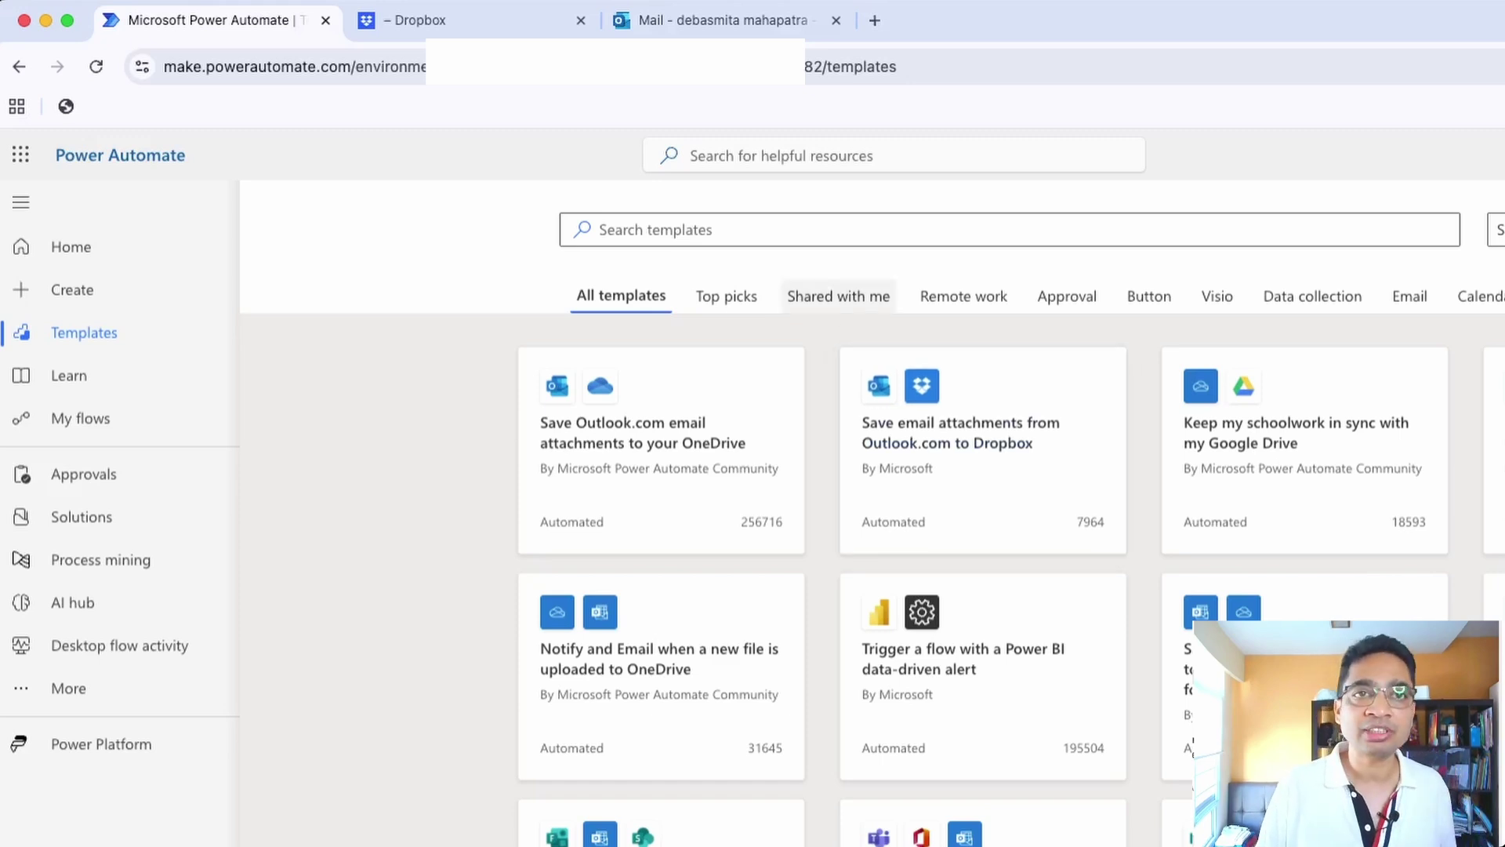
pyautogui.hotkey('ctrl', 'Tab')
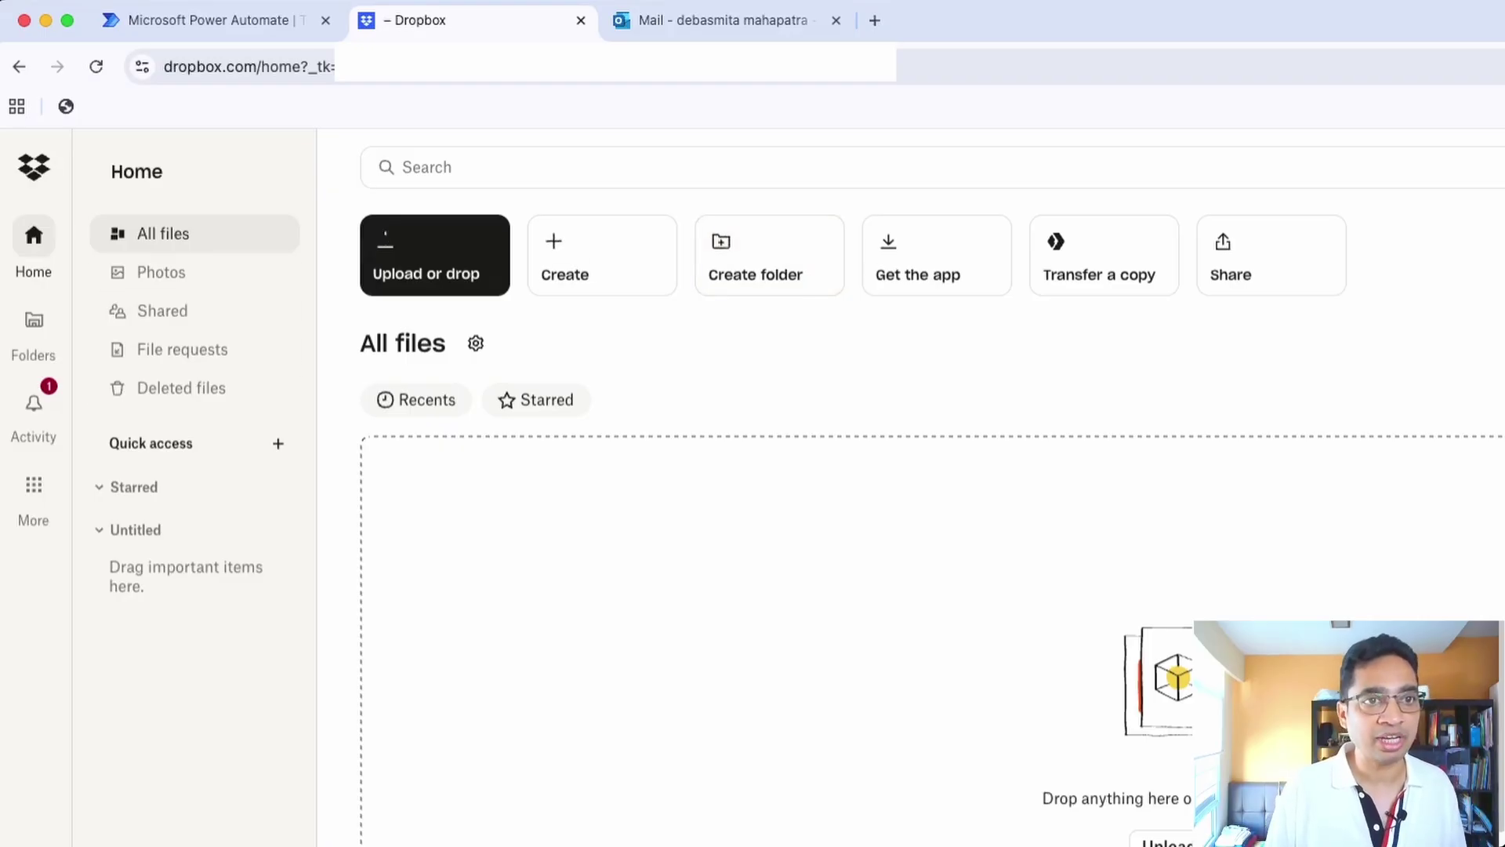
pyautogui.click(555, 243)
pyautogui.moveTo(600, 355)
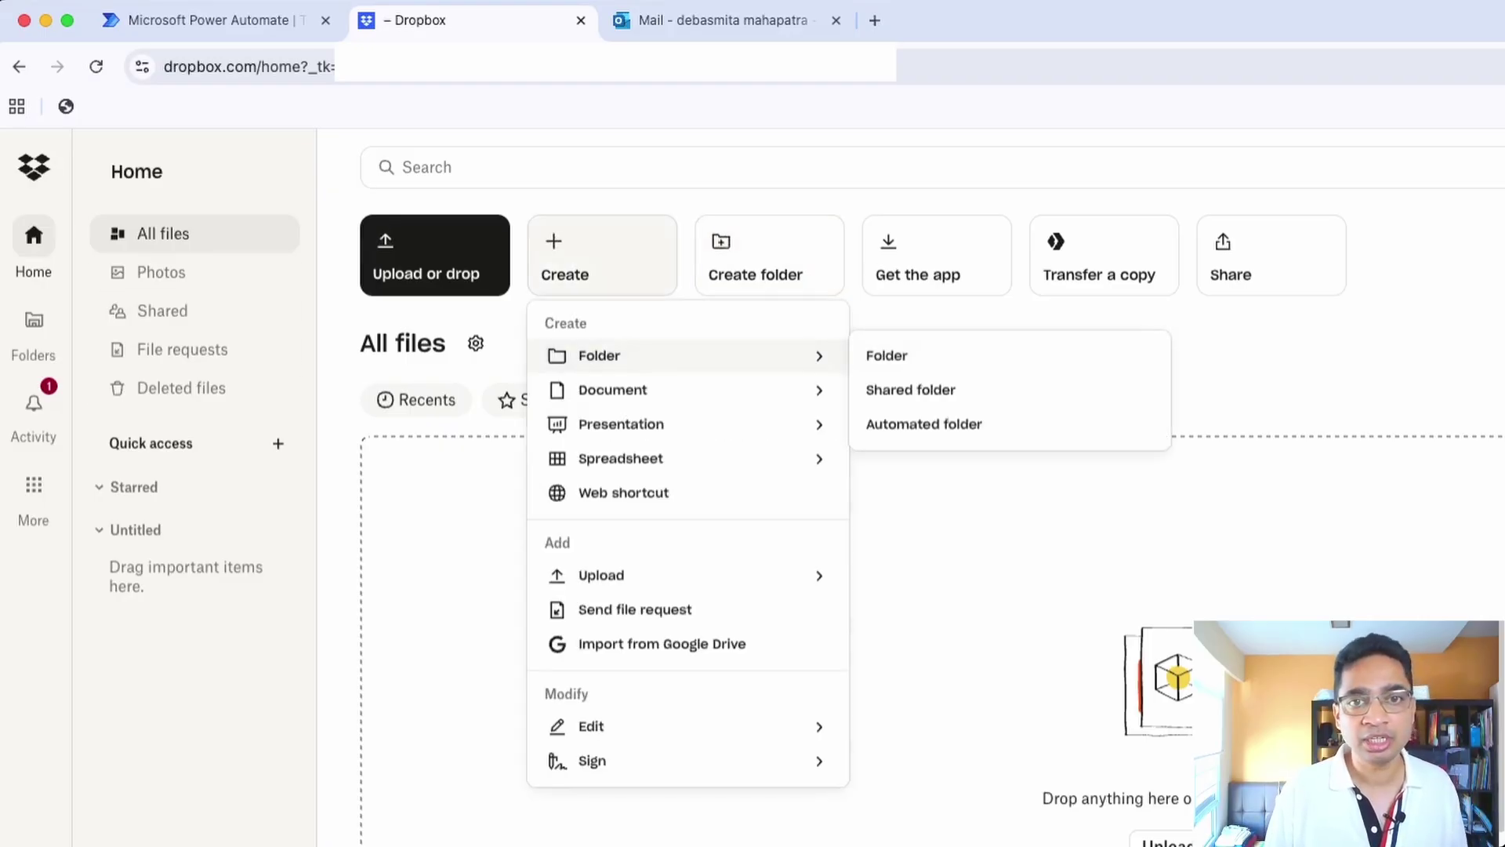
pyautogui.click(886, 356)
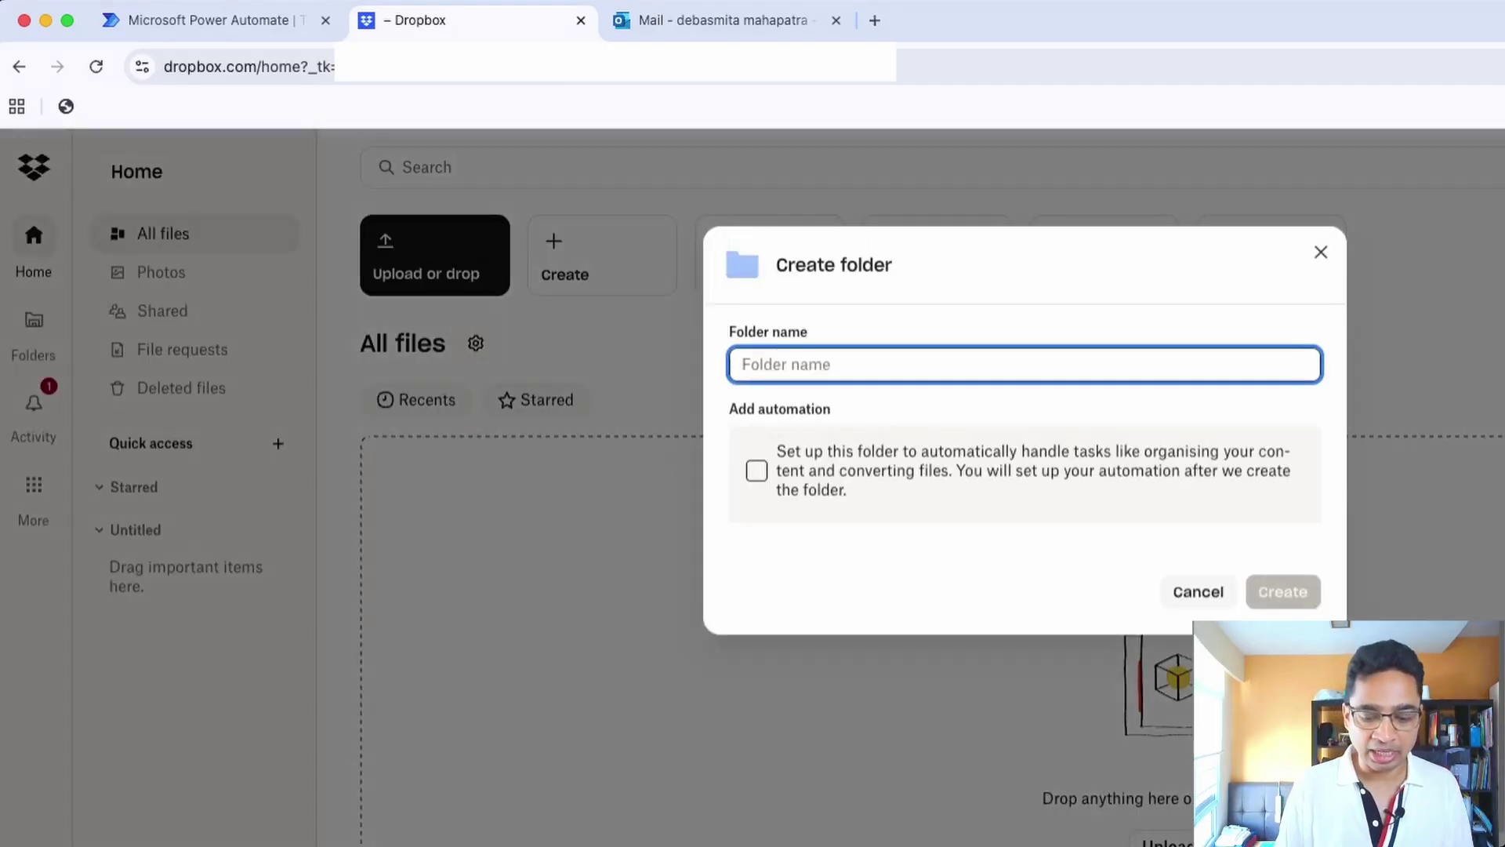
pyautogui.write('My')
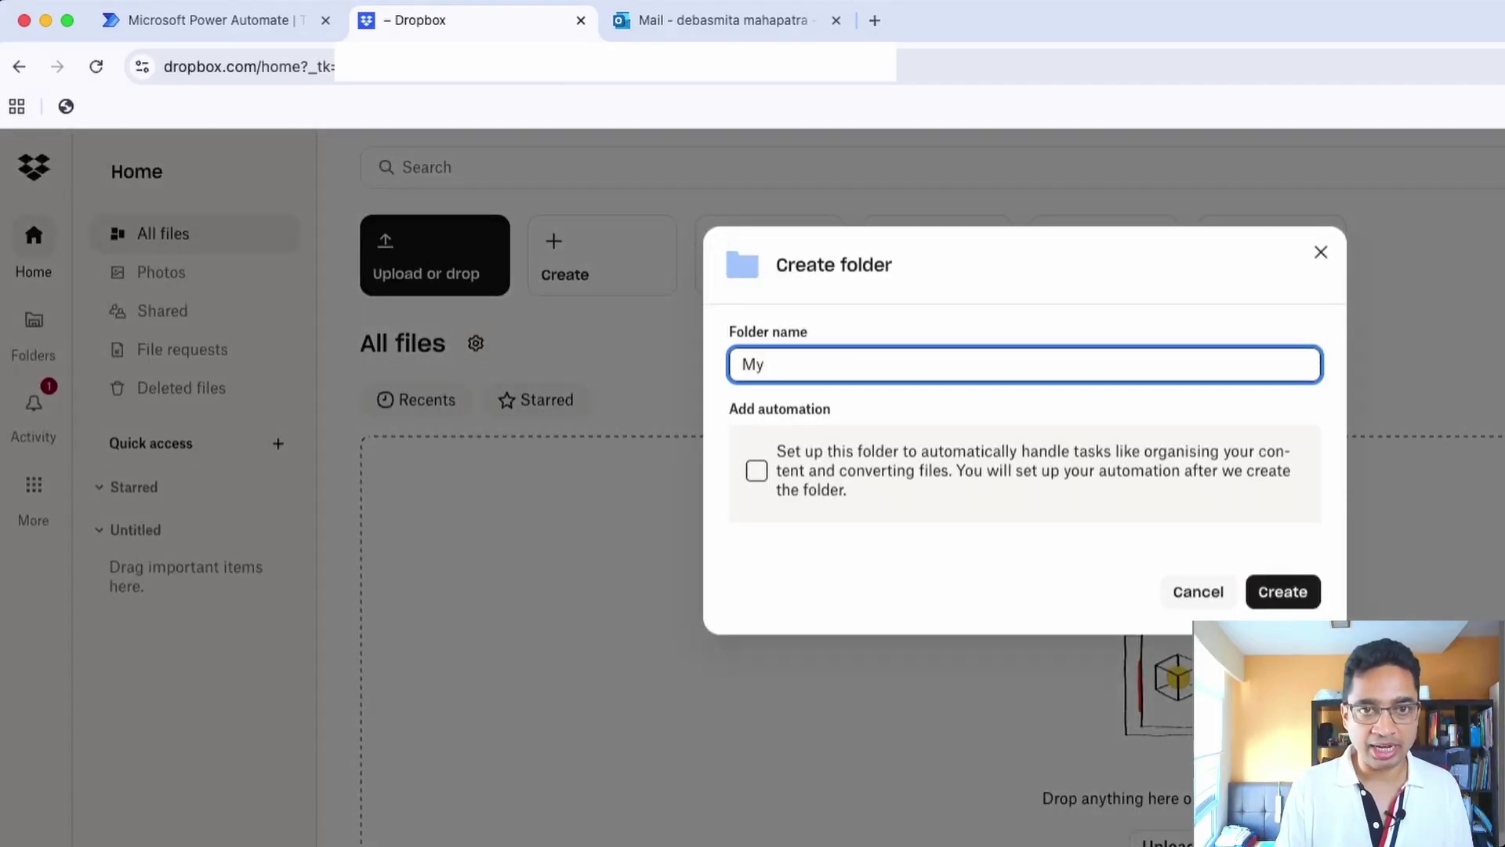
pyautogui.write(' Attachement')
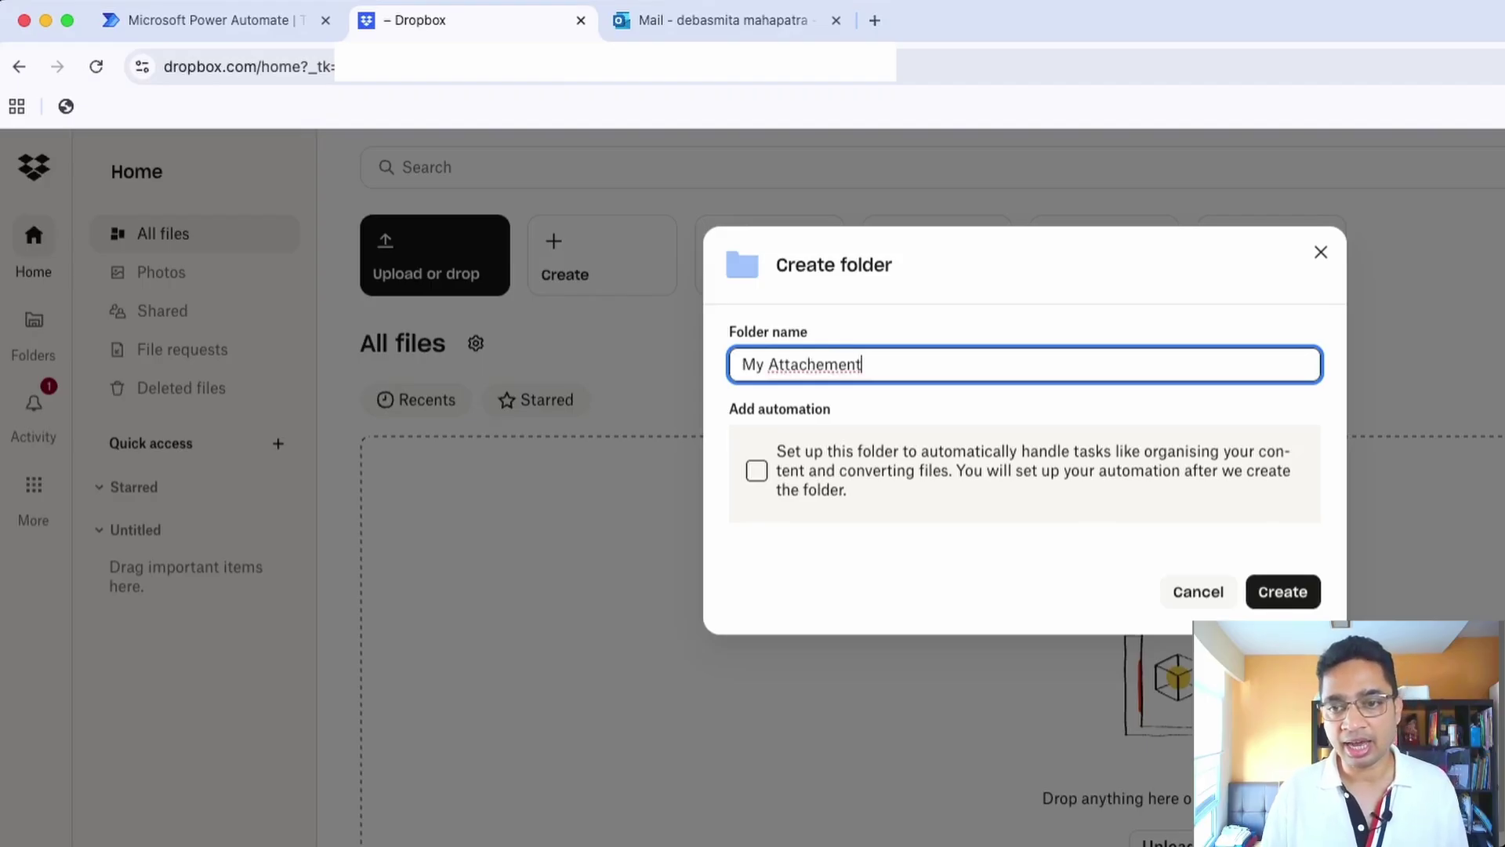
pyautogui.press('Return')
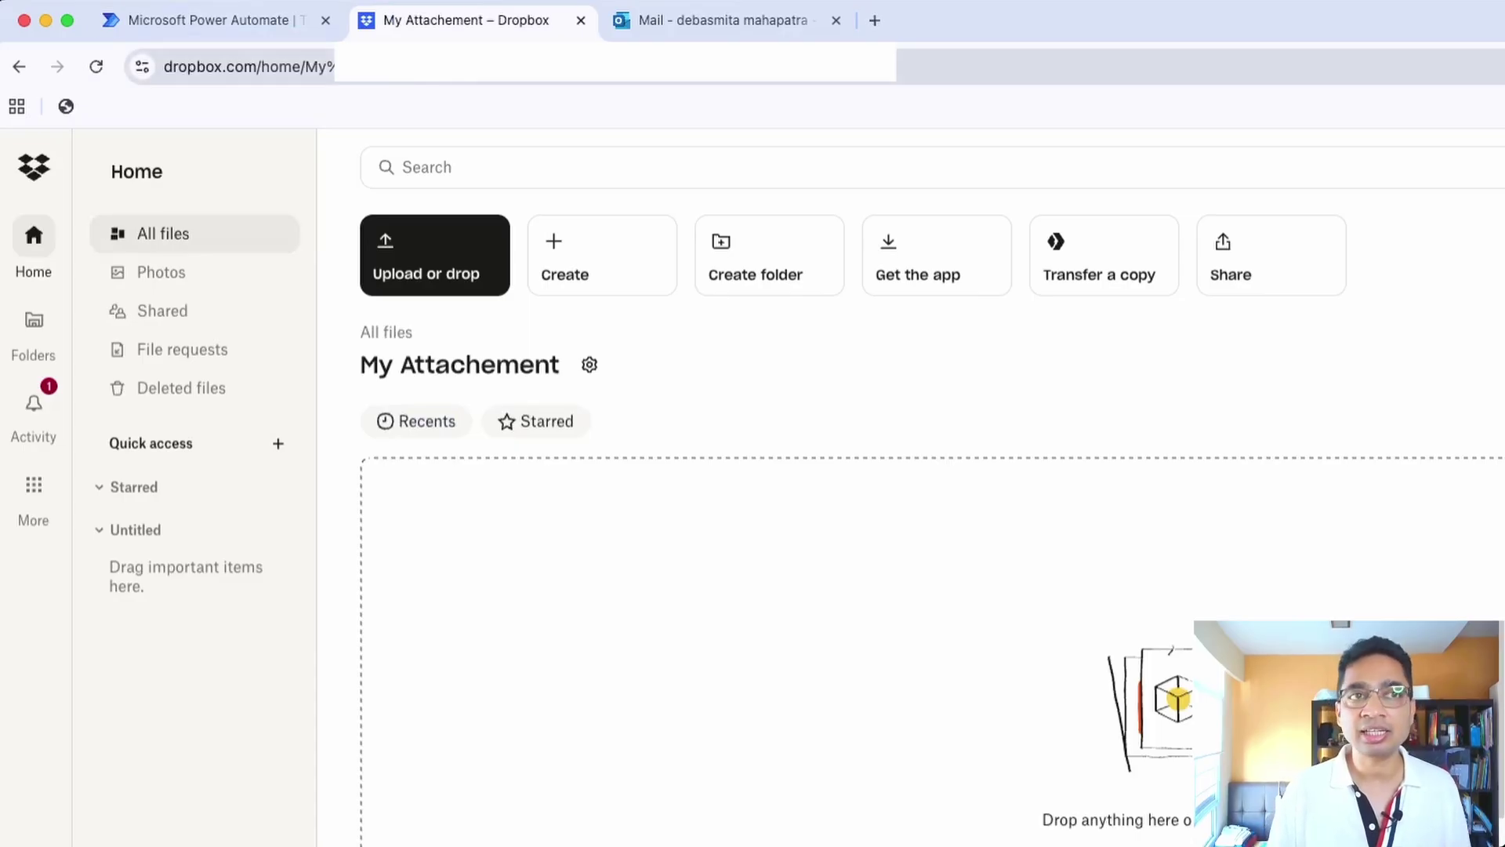
# - In Power Automate, create a flow from the "Save email attachments from Outlook.com to Dropbox" template using its existing Outlook.com and Dropbox connections
pyautogui.press('super+1')
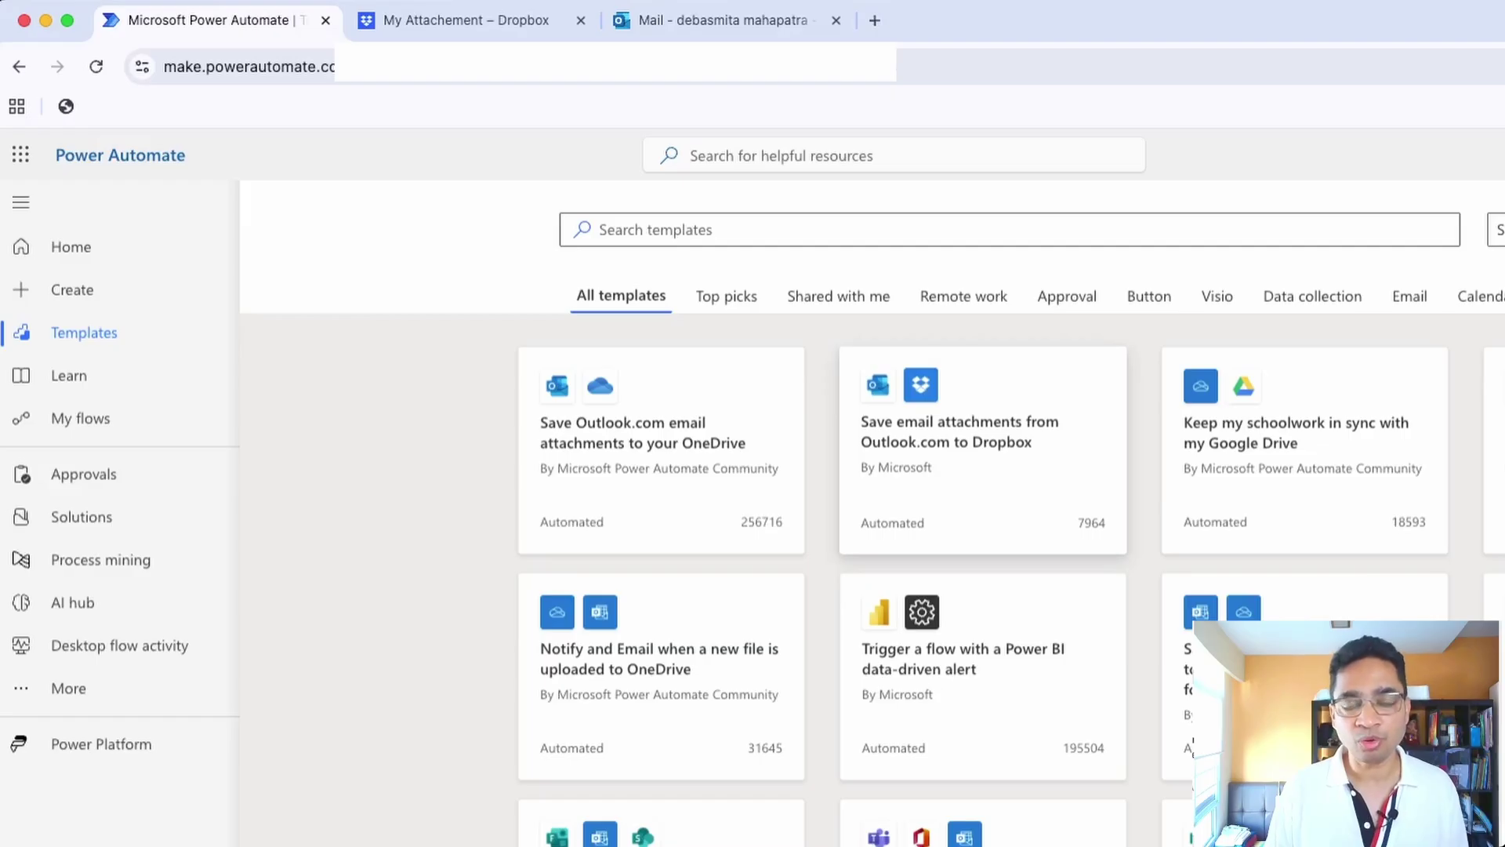
pyautogui.click(983, 439)
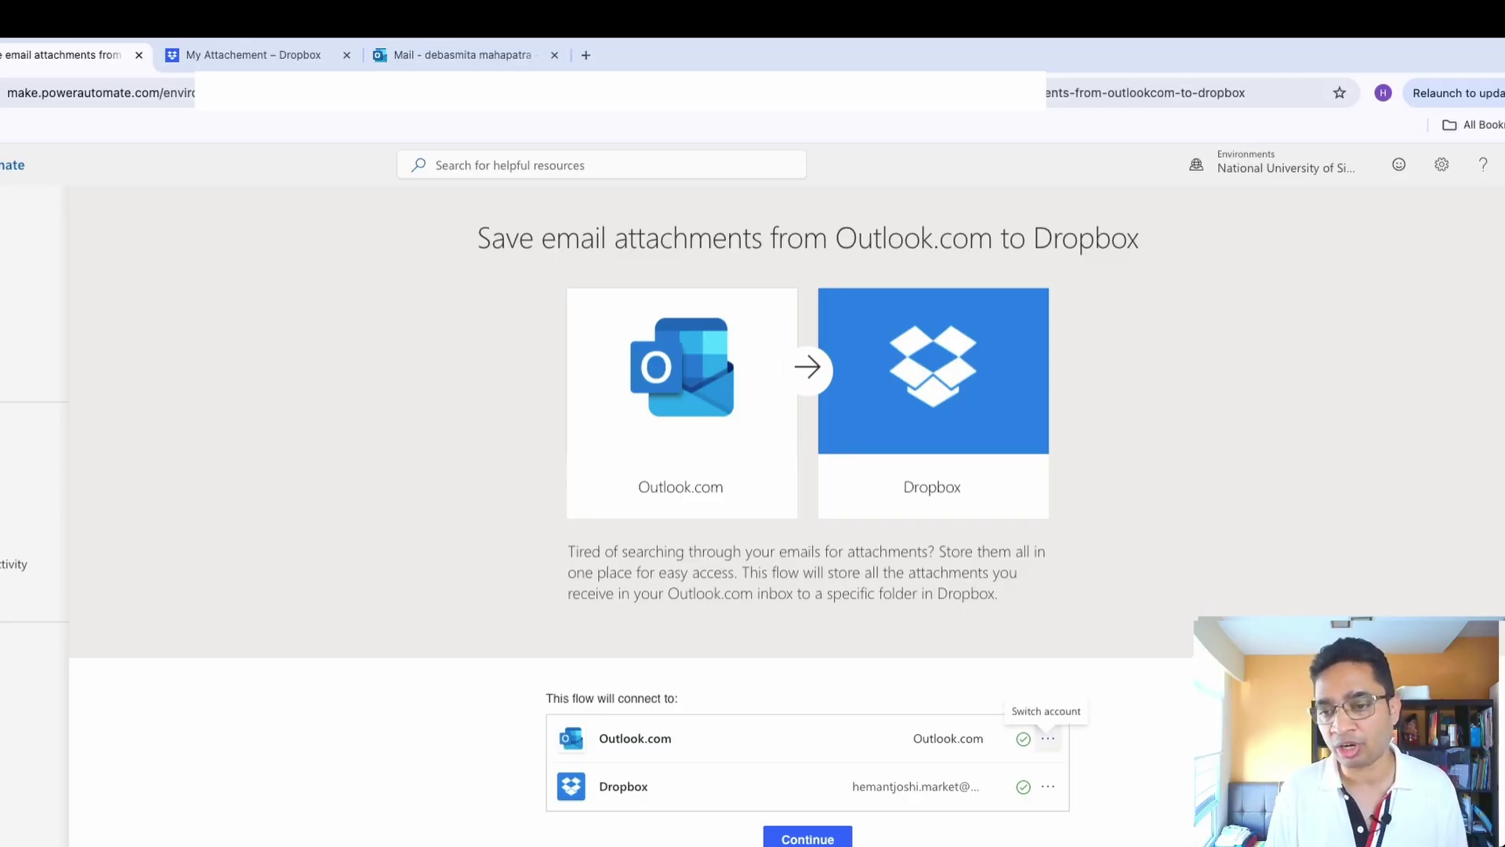
pyautogui.click(1048, 739)
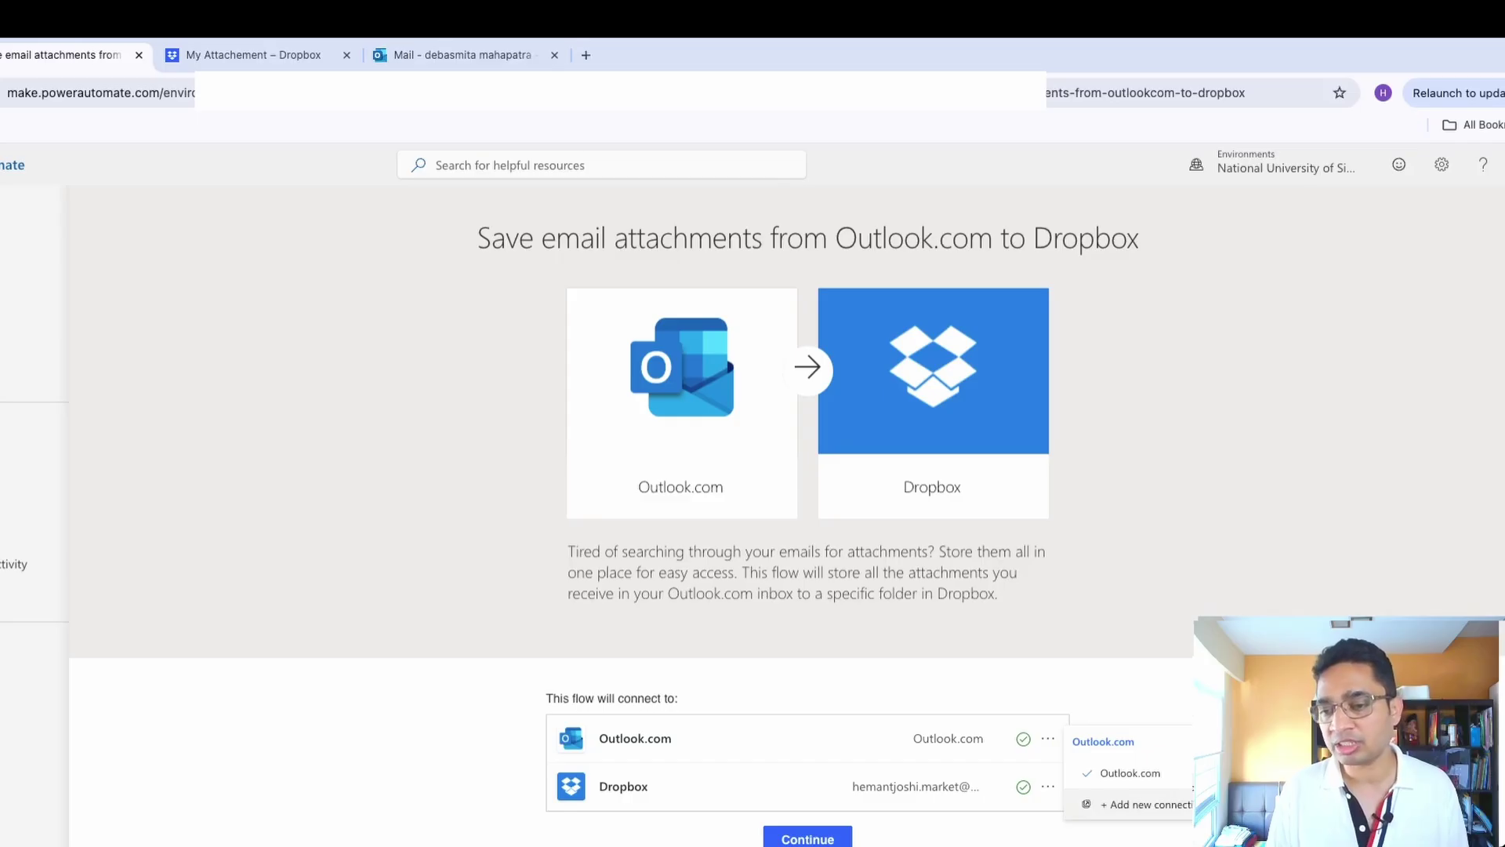
pyautogui.click(1144, 804)
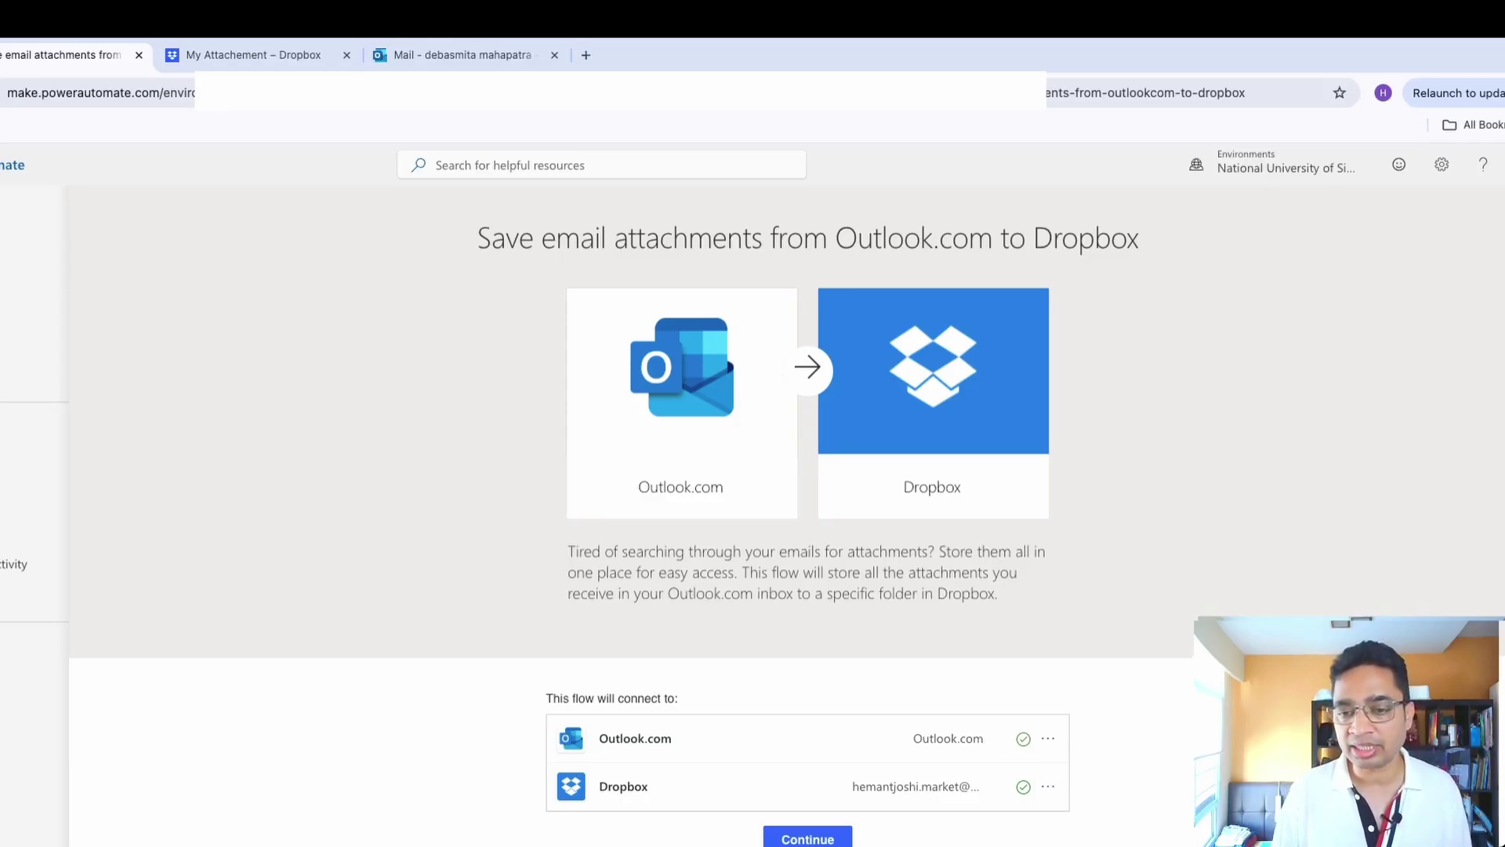
pyautogui.click(808, 837)
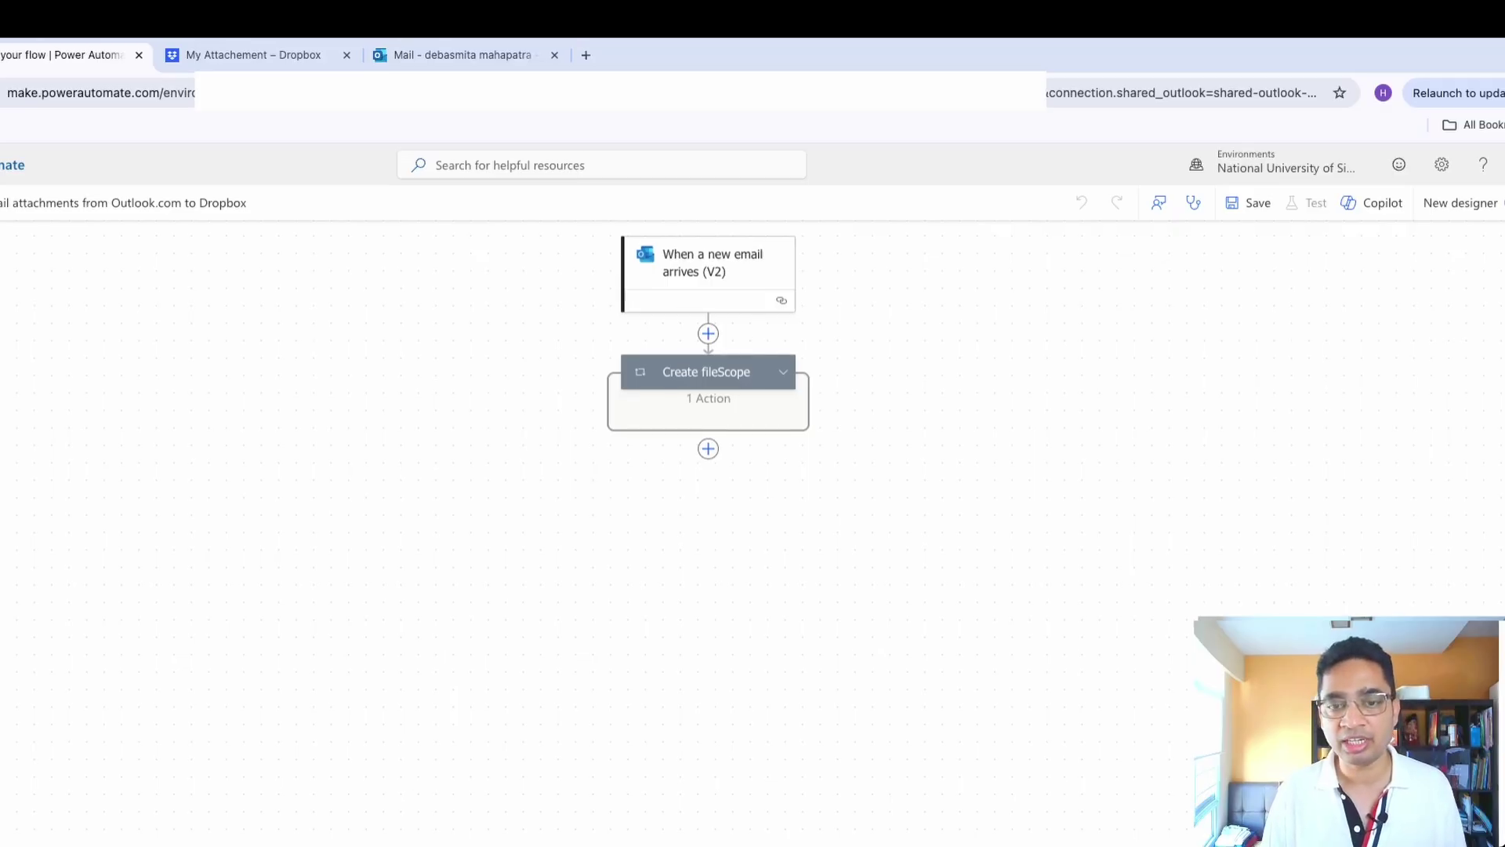
# - Expand the Create fileScope loop and examine the parameters of the new email trigger and of the loop
pyautogui.scroll(-2, 919, 651)
pyautogui.scroll(4, 919, 651)
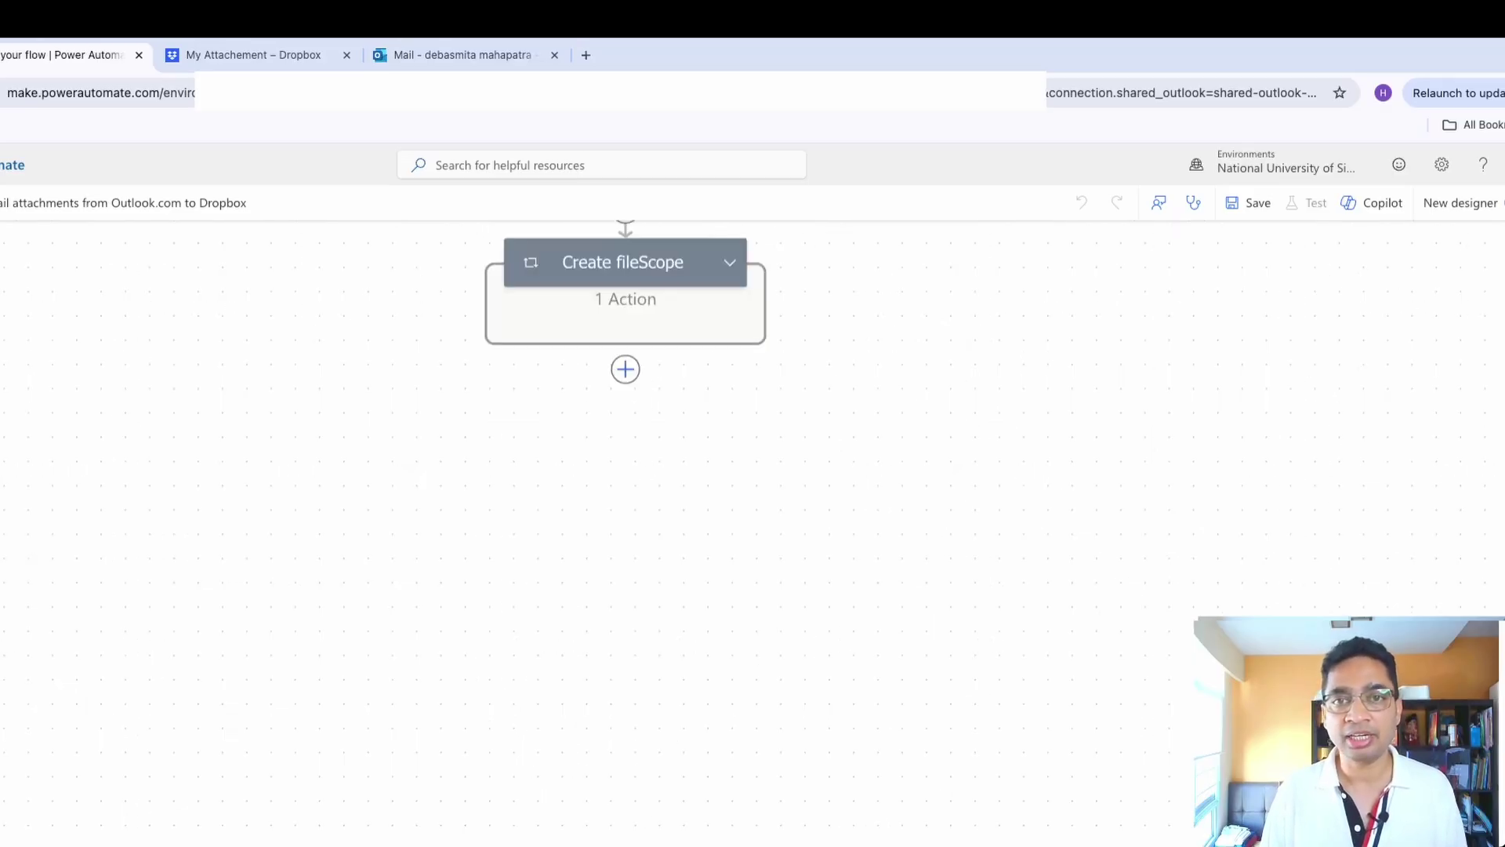
pyautogui.scroll(5, 752, 501)
pyautogui.scroll(-2, 753, 502)
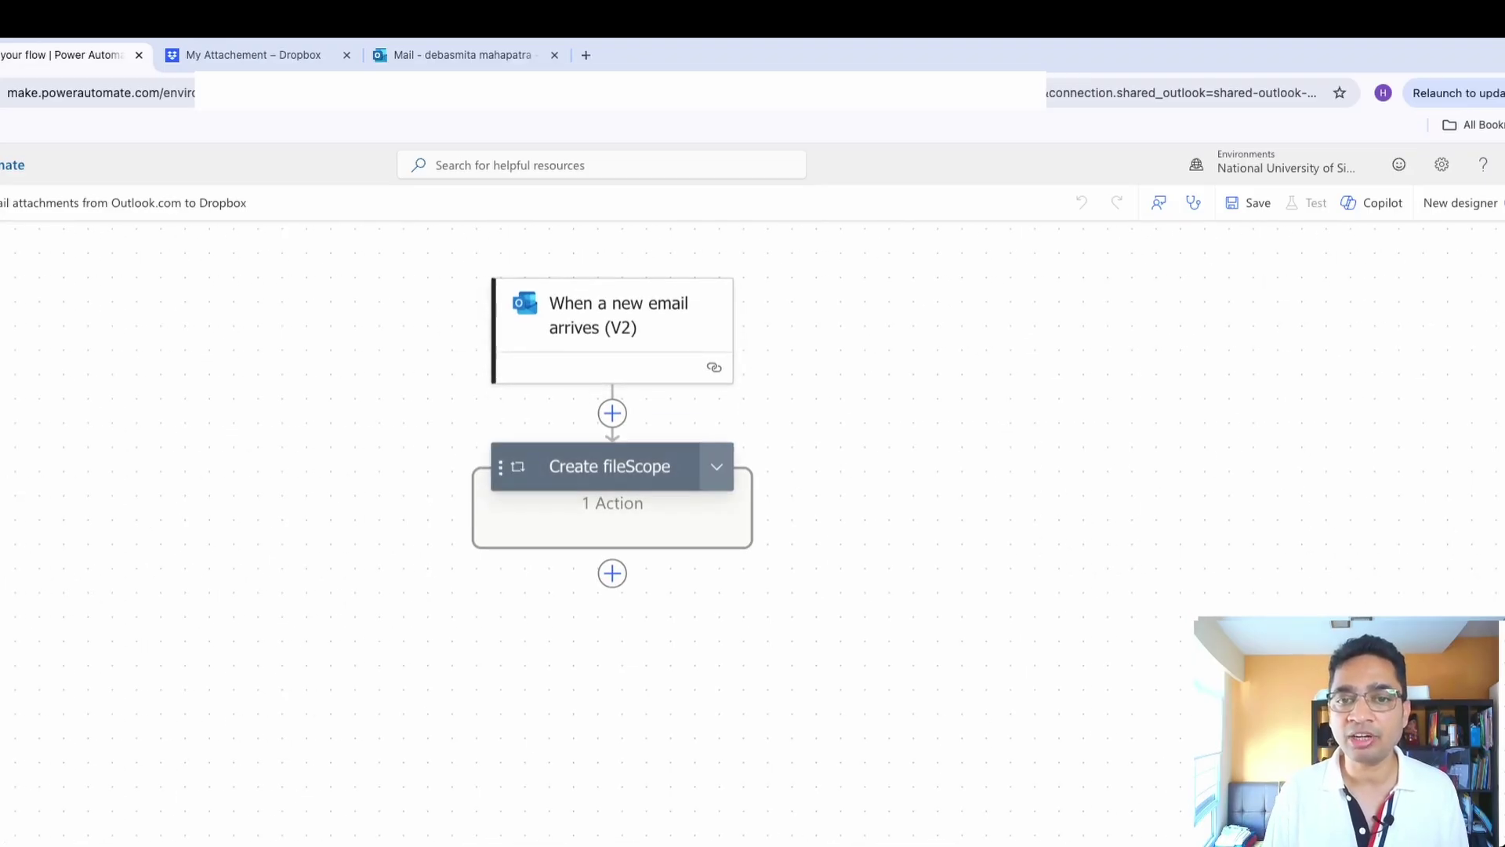
pyautogui.click(717, 467)
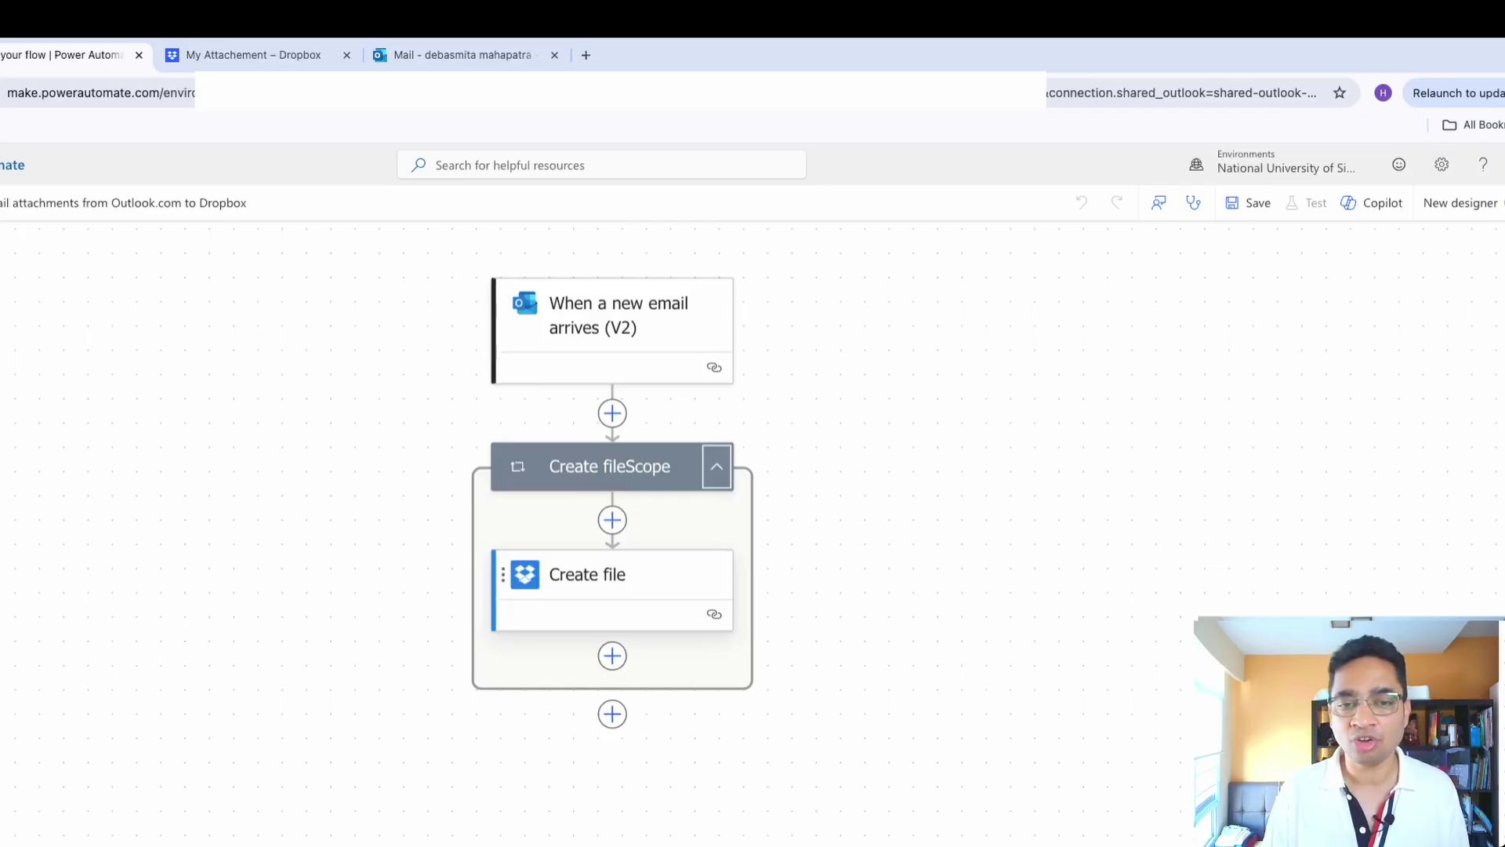
pyautogui.click(611, 321)
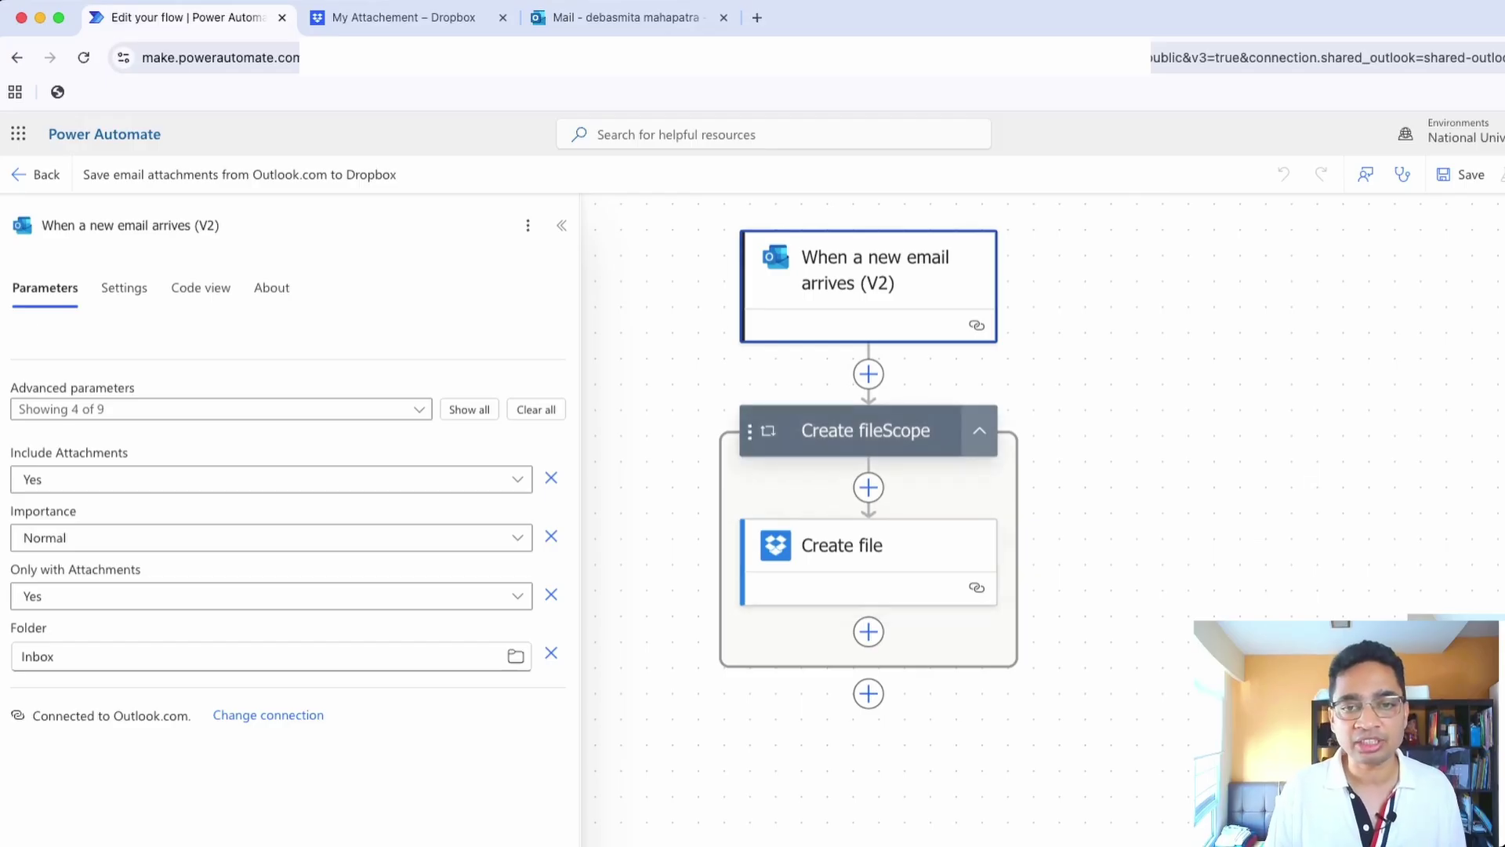
pyautogui.click(941, 431)
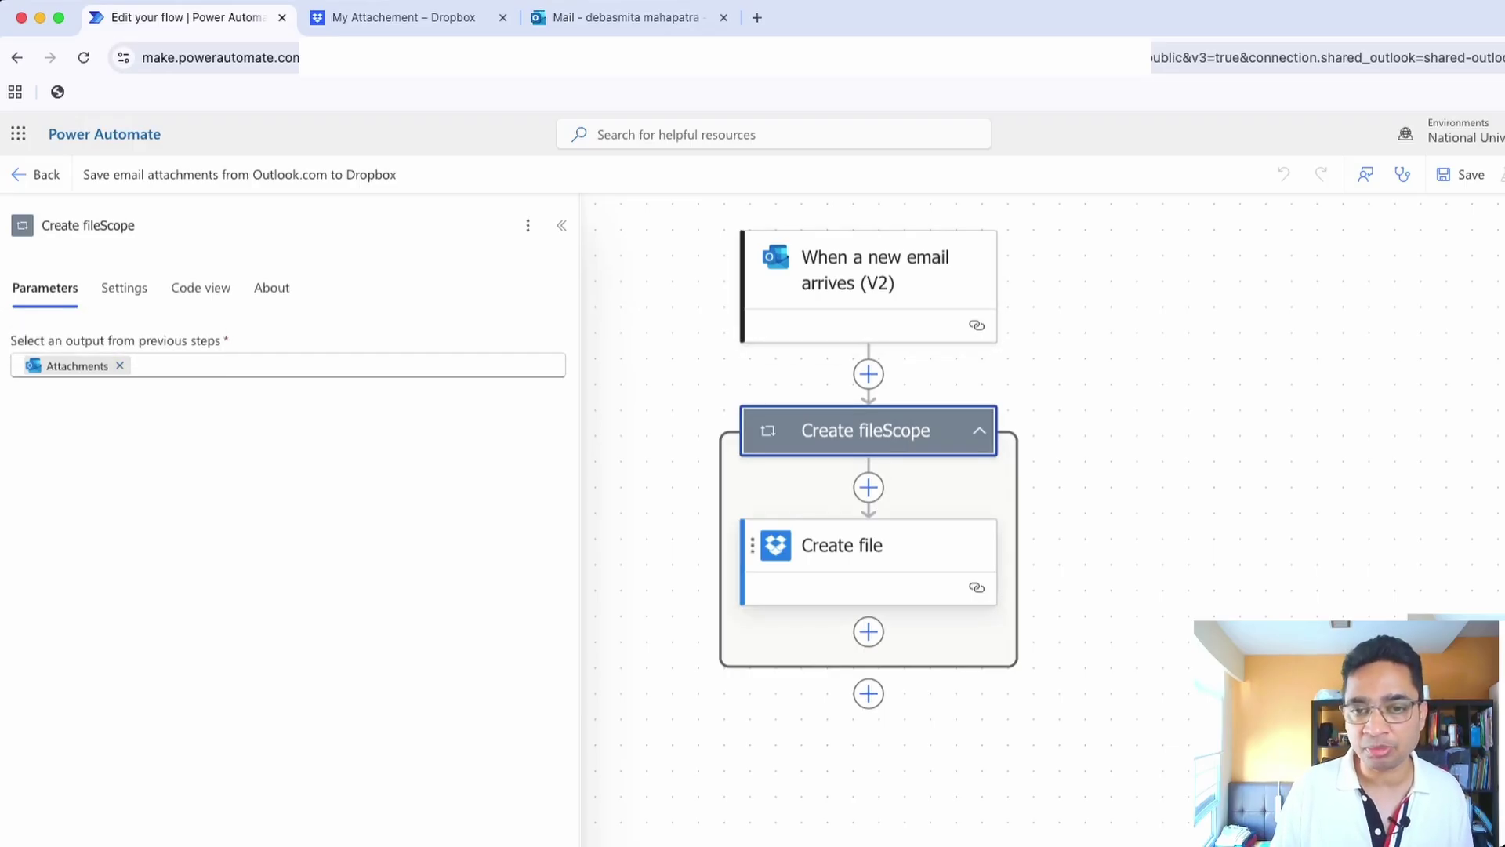
# - Set the Create file action's folder path to the My Attachement folder in Dropbox and check its File Name and File Content fields
pyautogui.click(868, 547)
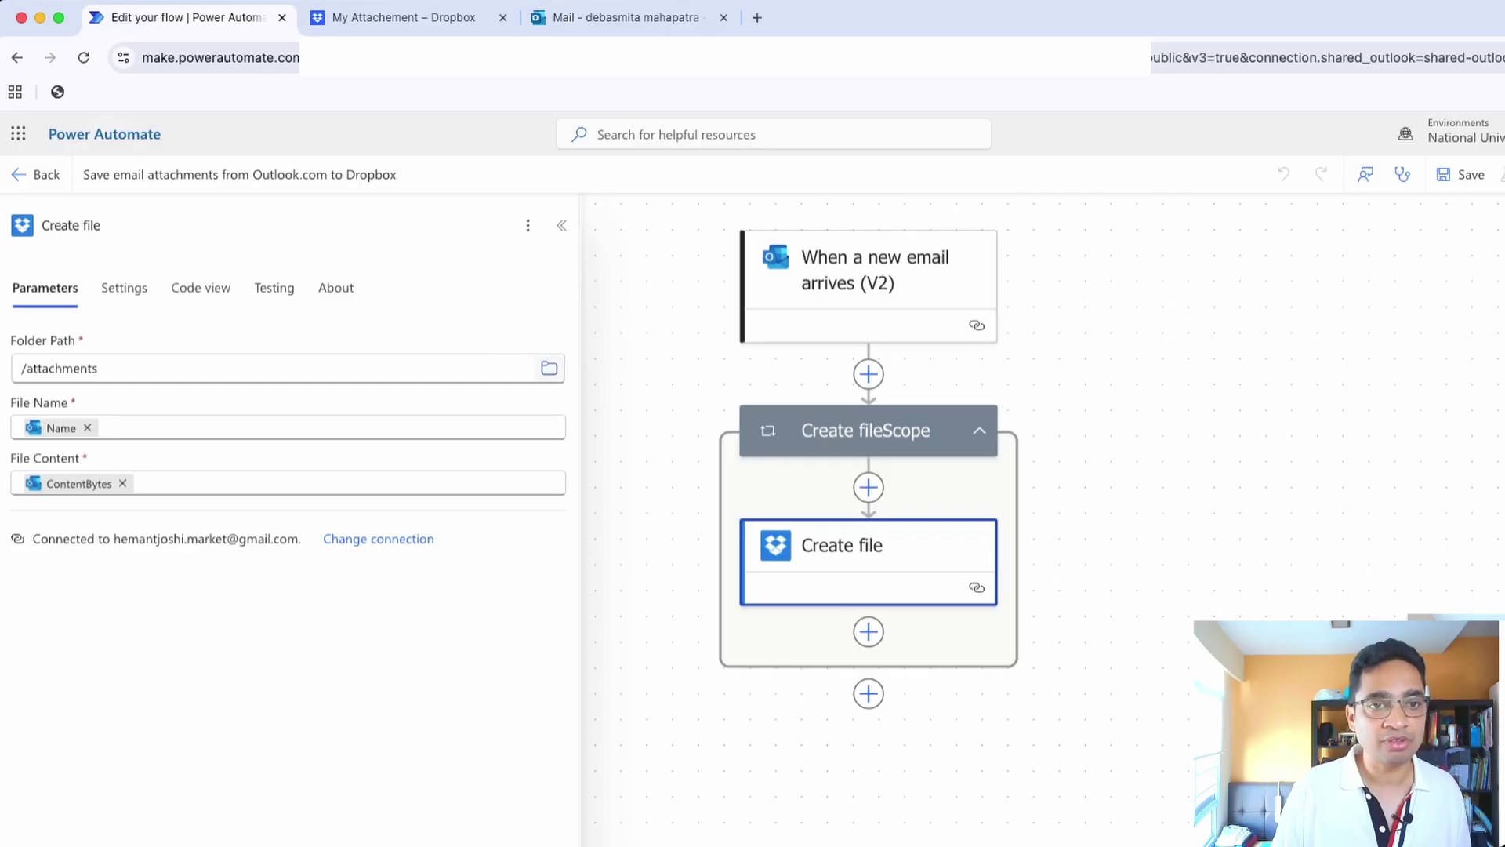
pyautogui.click(549, 368)
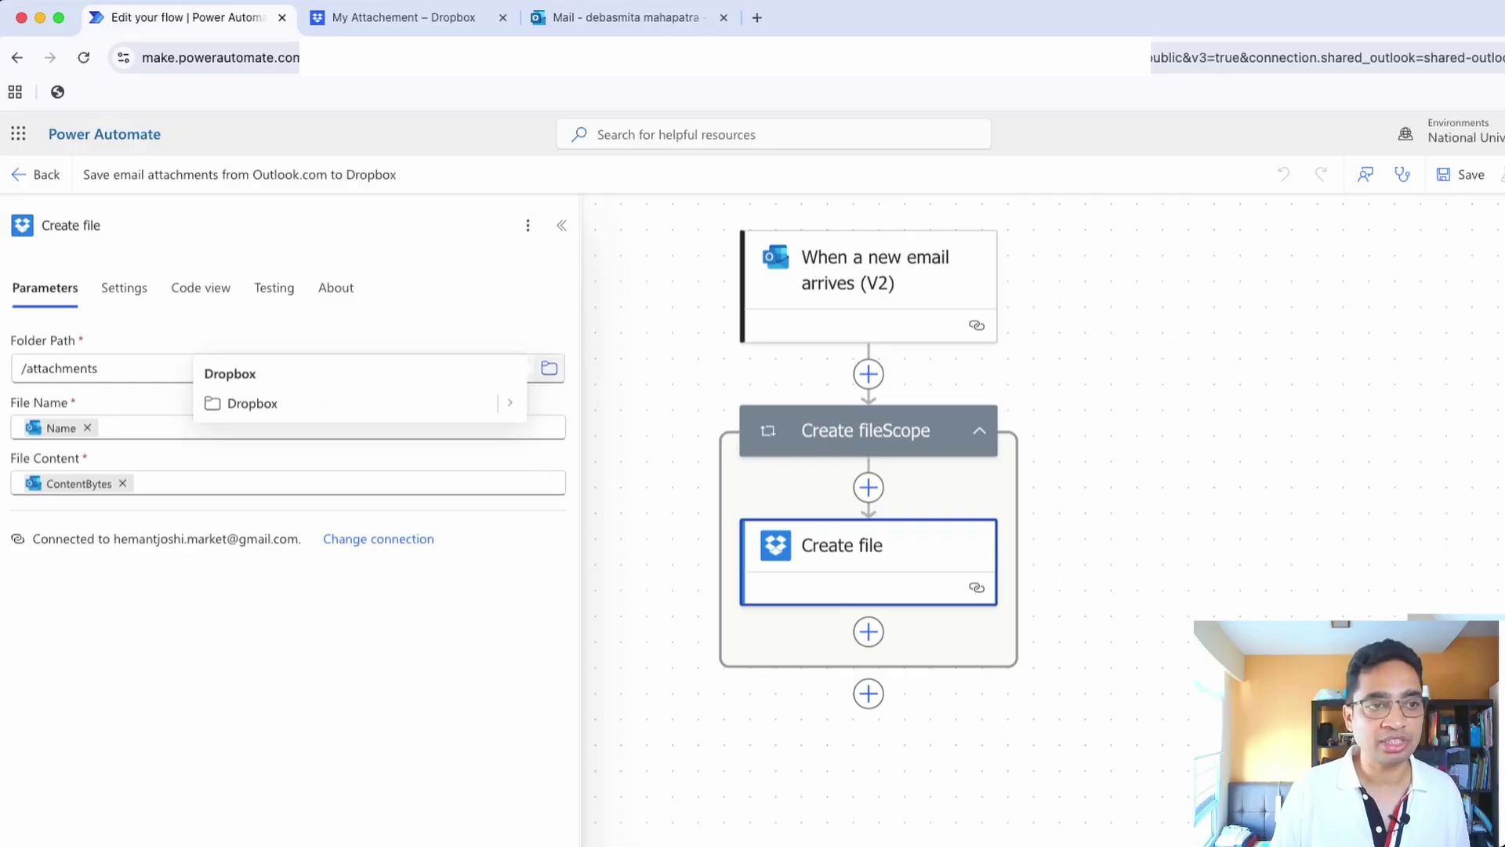
pyautogui.click(252, 403)
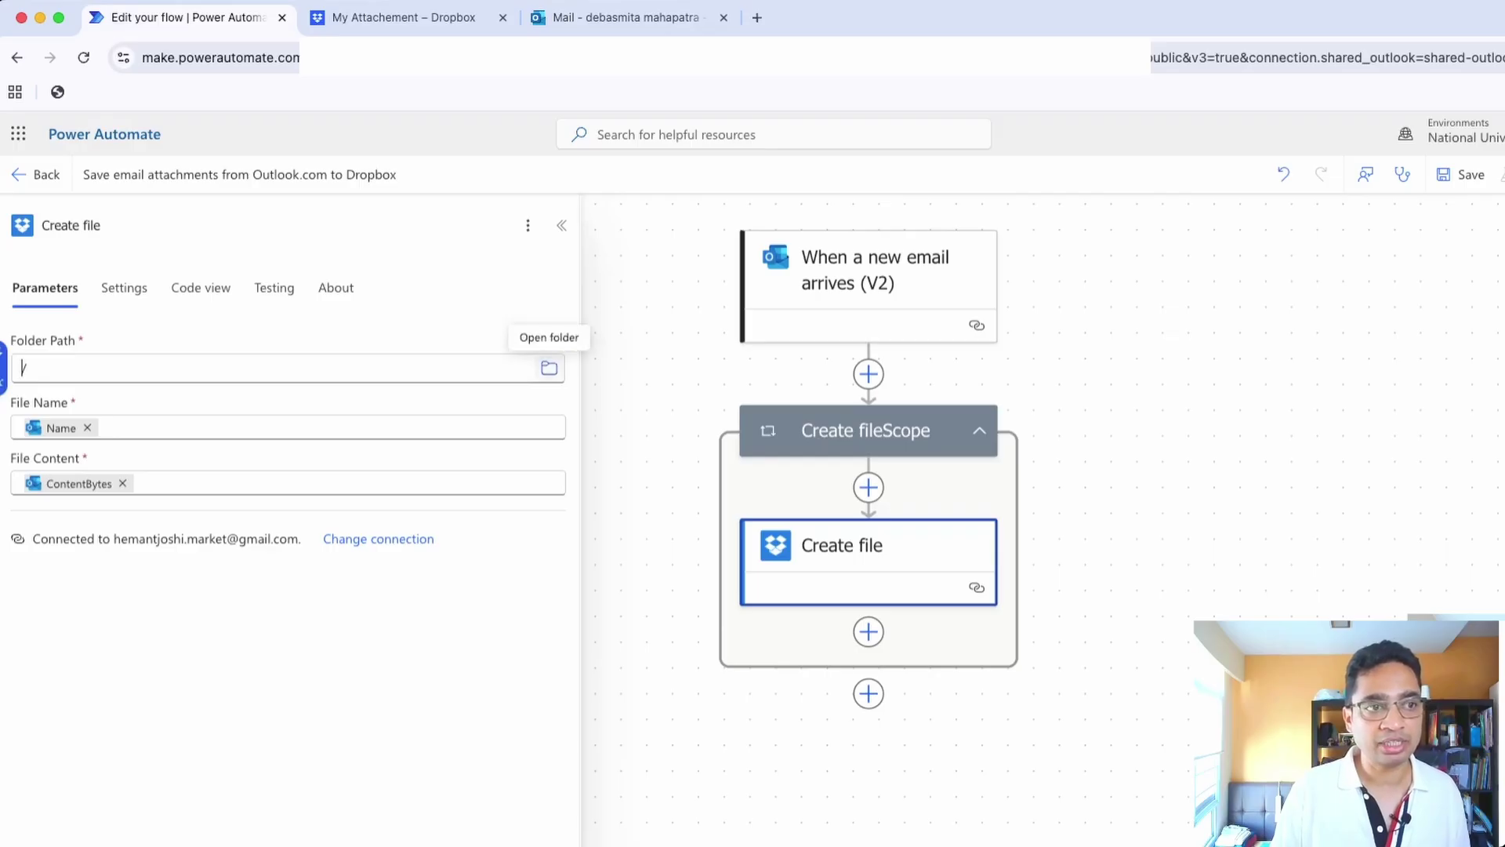
pyautogui.click(549, 368)
pyautogui.click(510, 402)
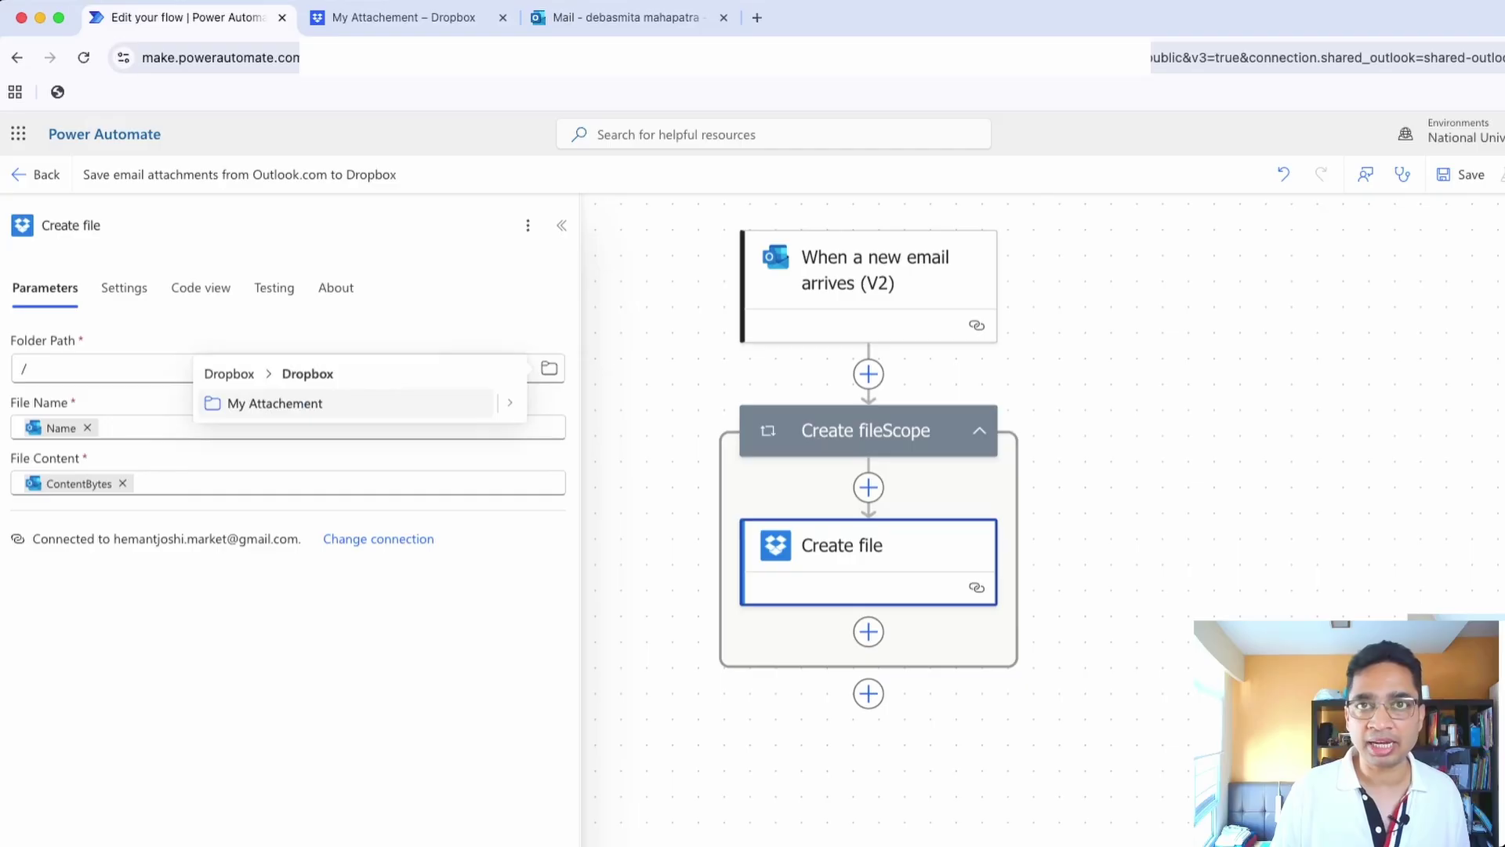
pyautogui.click(274, 403)
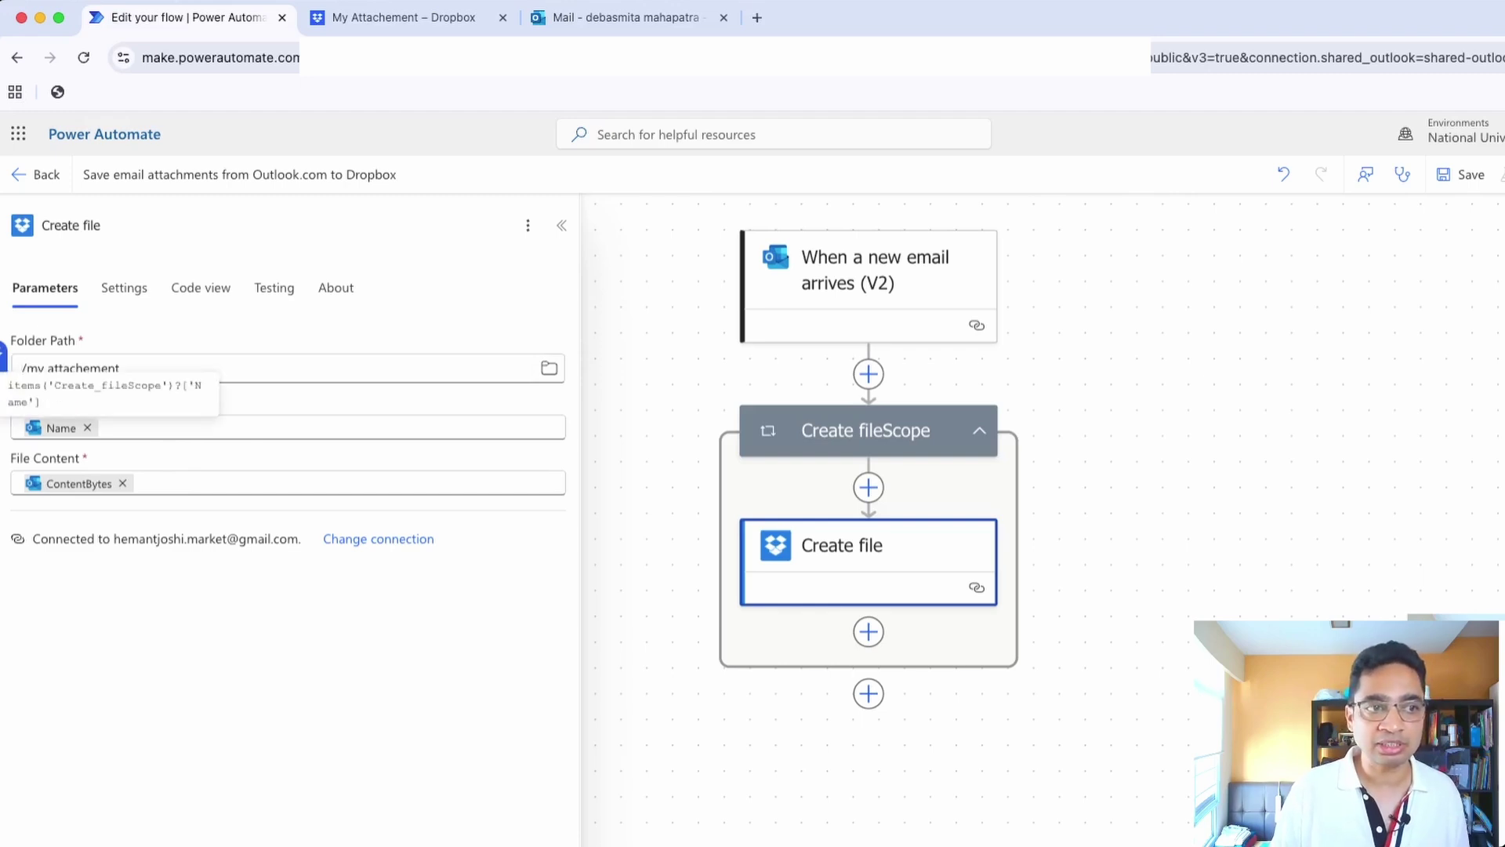
pyautogui.click(313, 427)
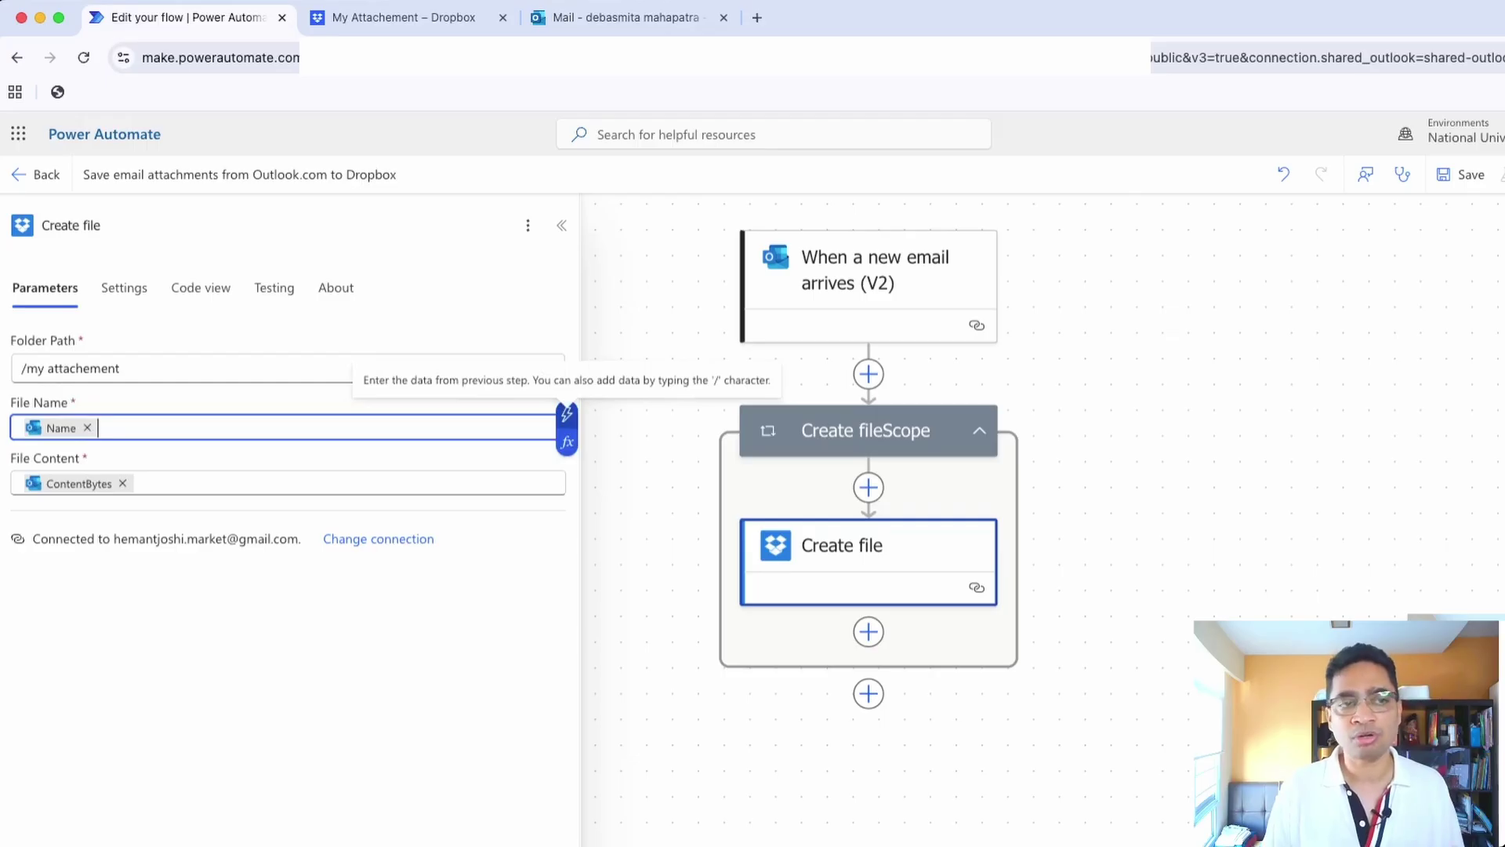
pyautogui.click(236, 483)
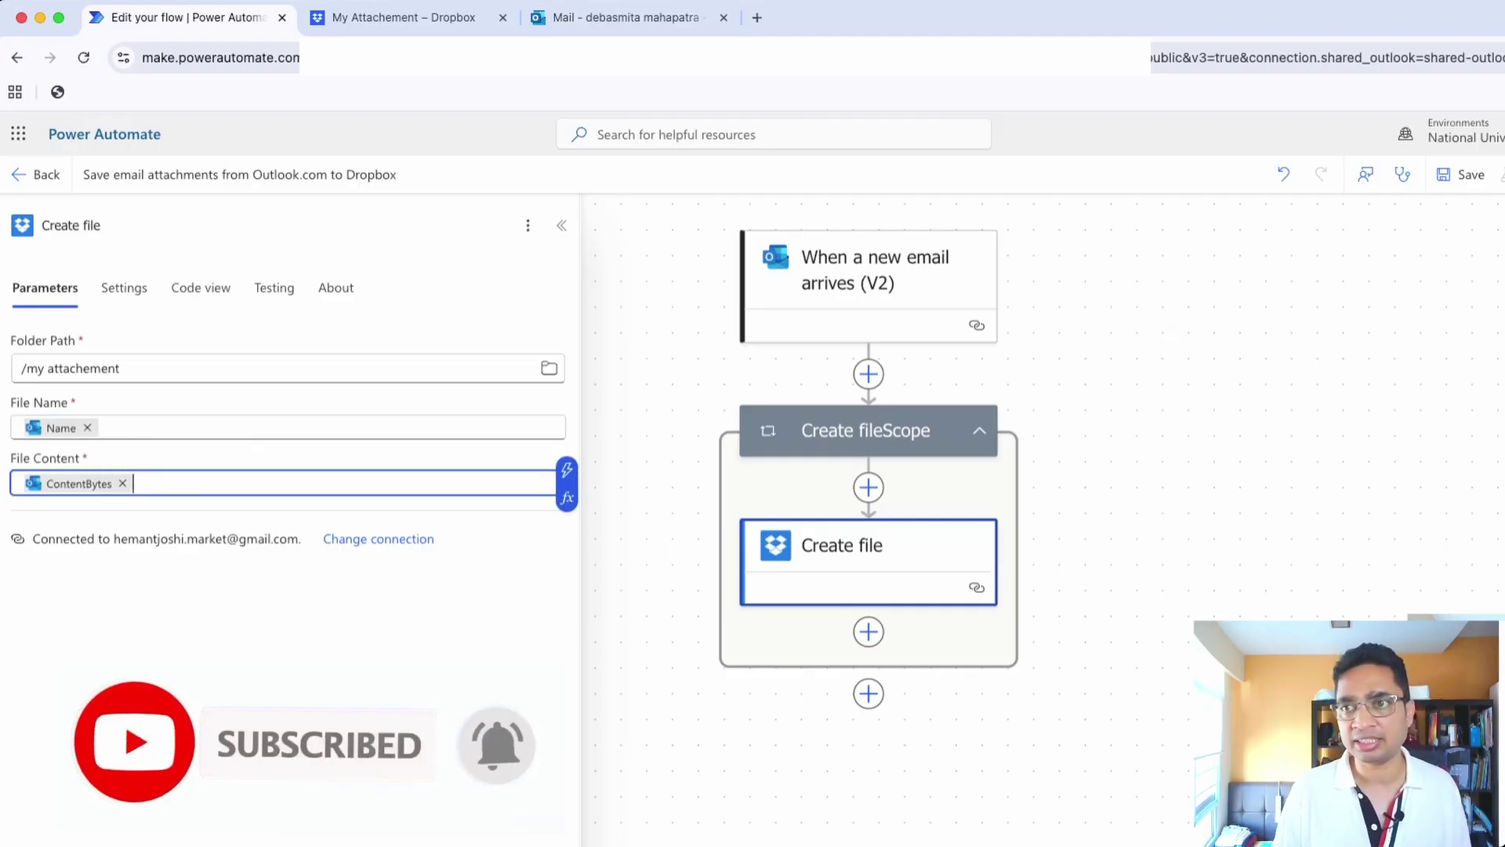
# - Save the flow and refresh the run history on its details page
pyautogui.click(1129, 439)
pyautogui.click(1463, 174)
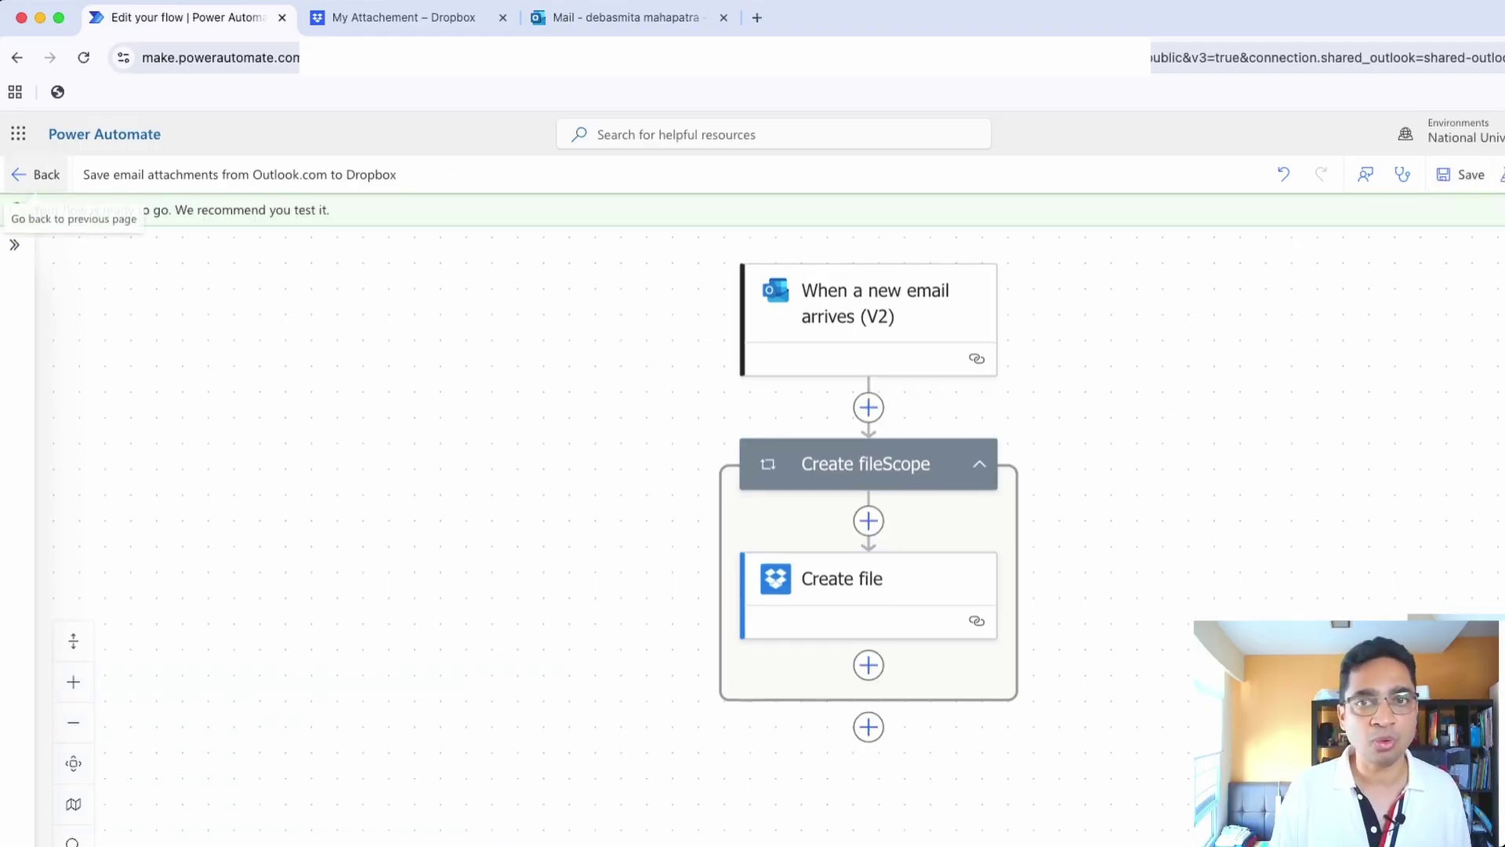
pyautogui.click(31, 174)
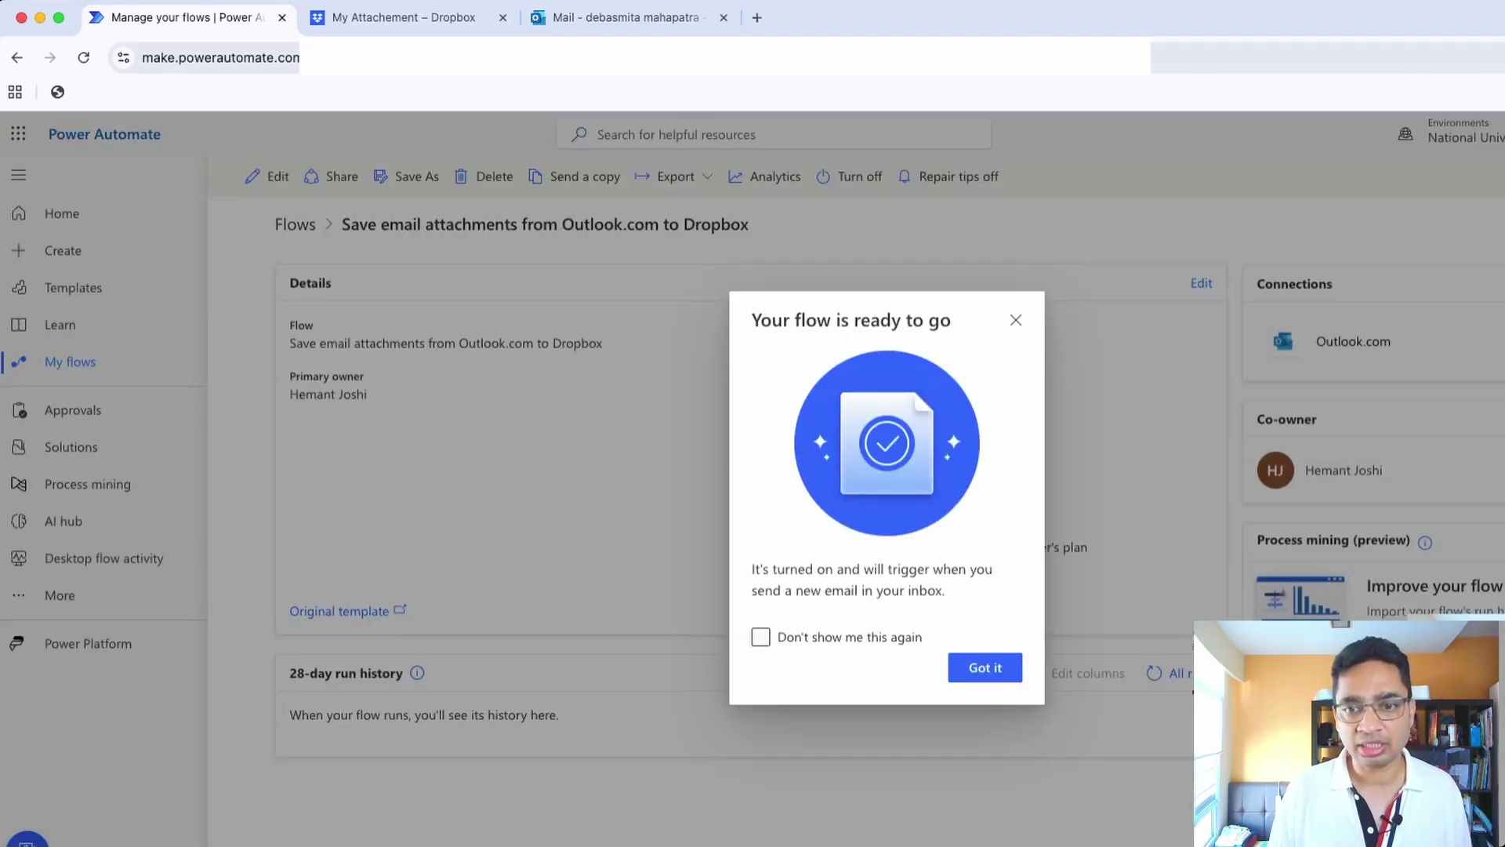
pyautogui.click(1007, 668)
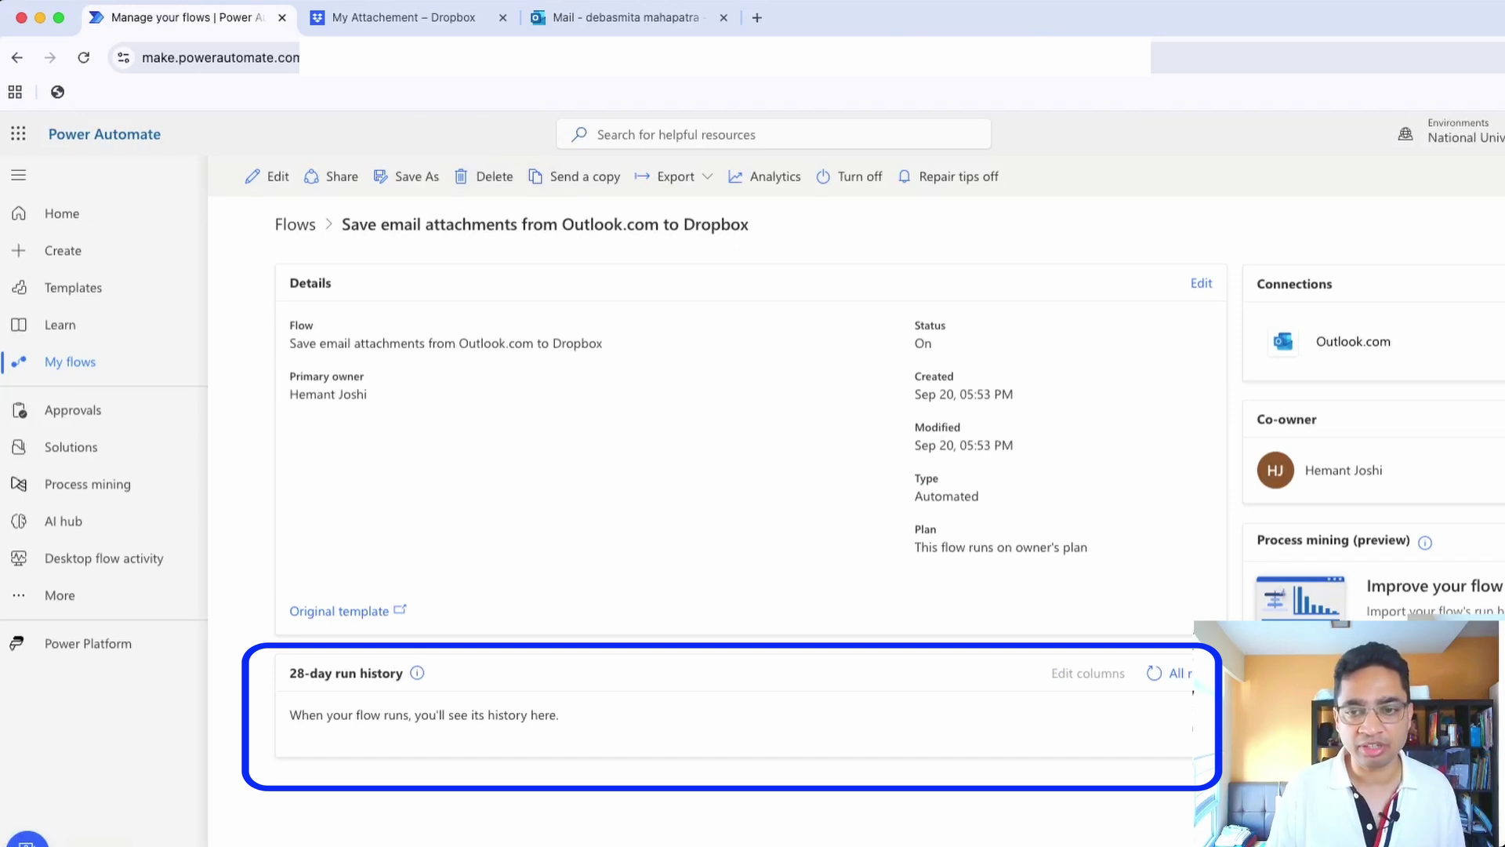
pyautogui.click(1154, 672)
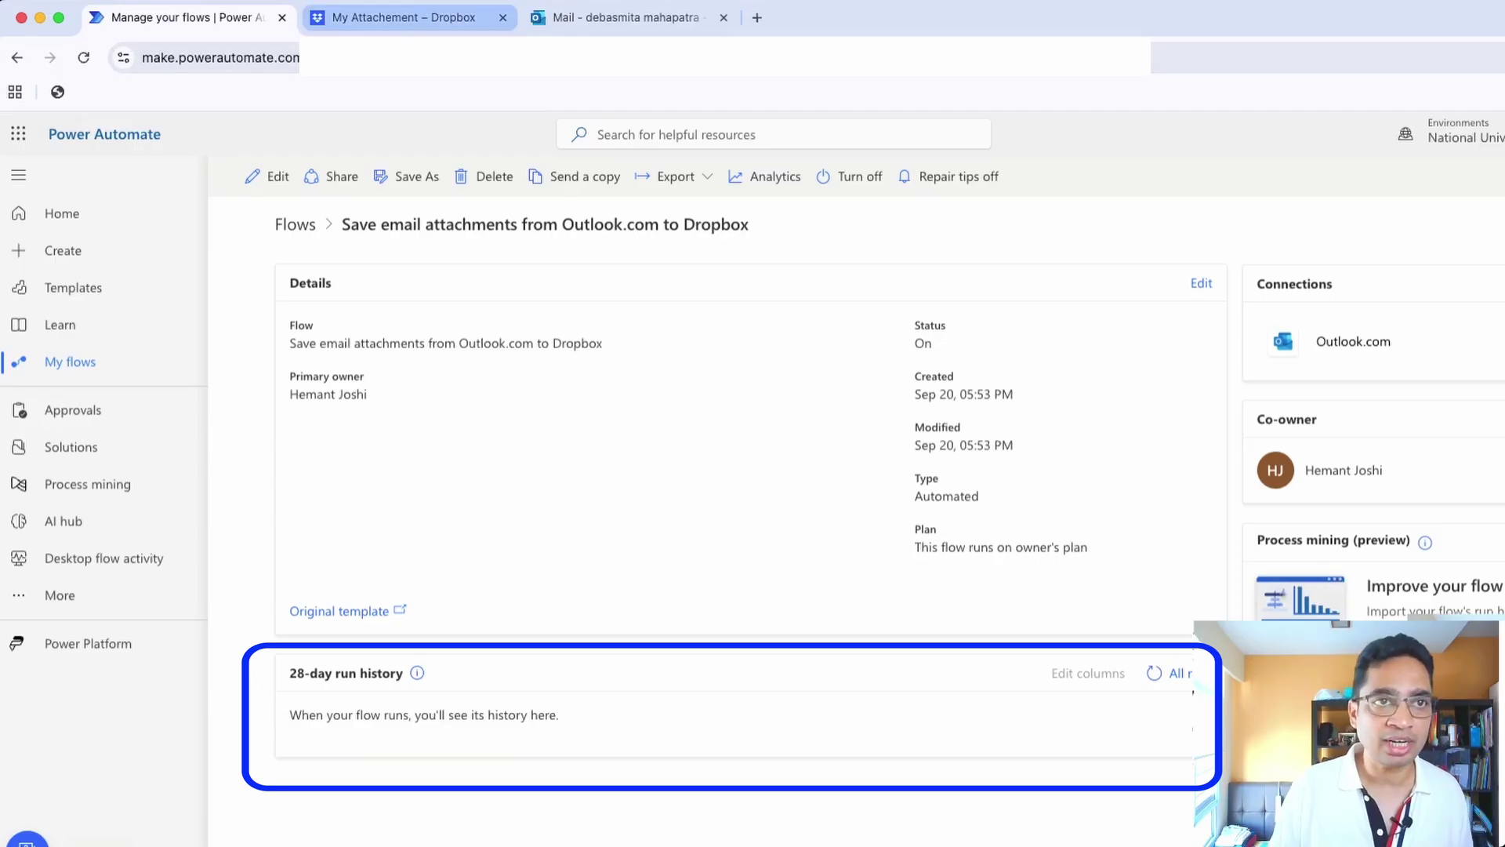
# - Switch to Outlook and address a new email to the mailbox owner's own account
pyautogui.click(405, 18)
pyautogui.click(627, 17)
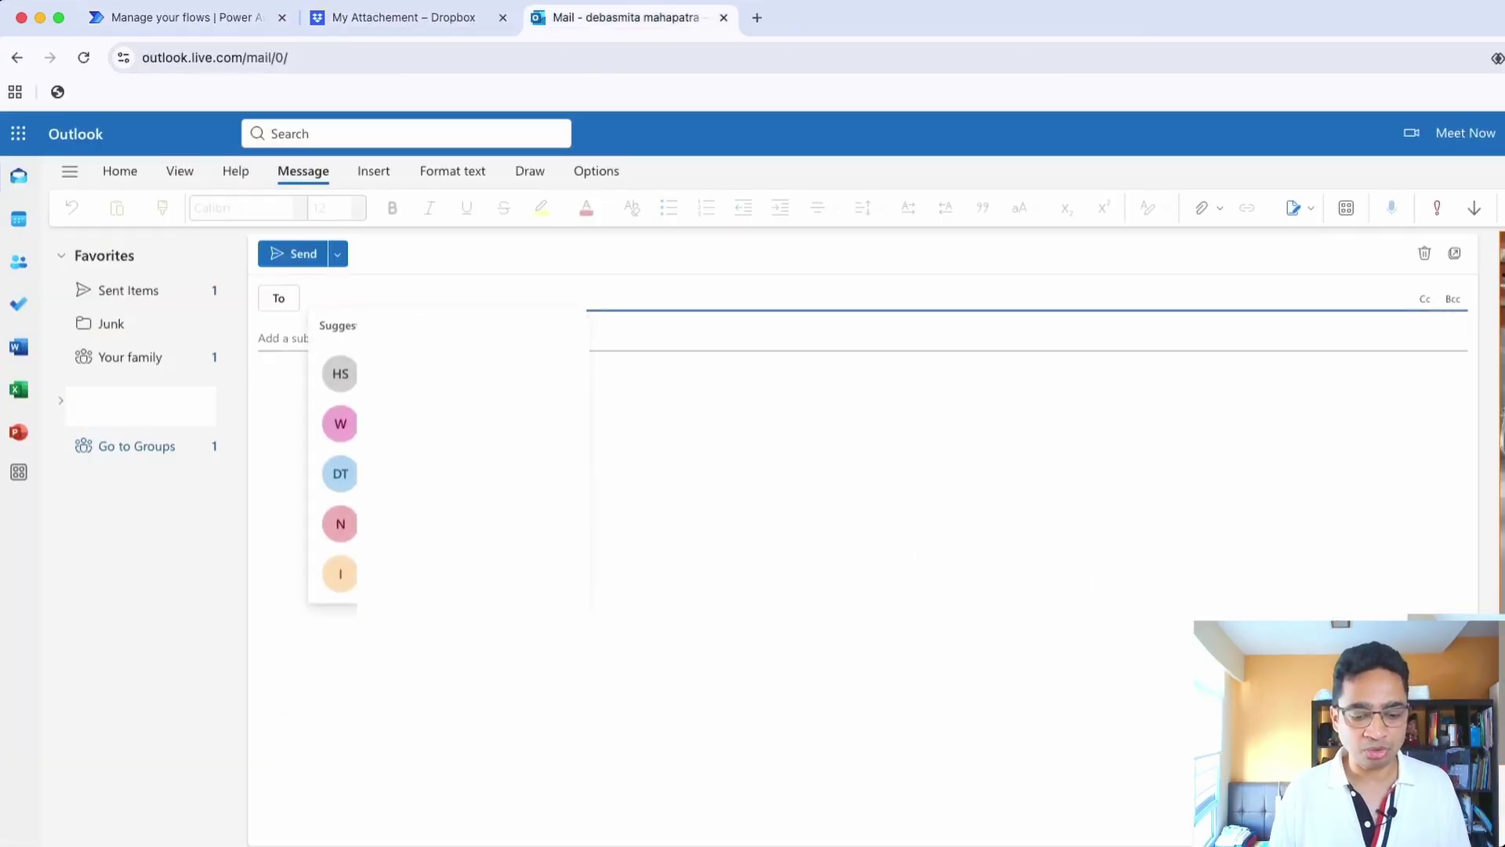
pyautogui.write('de')
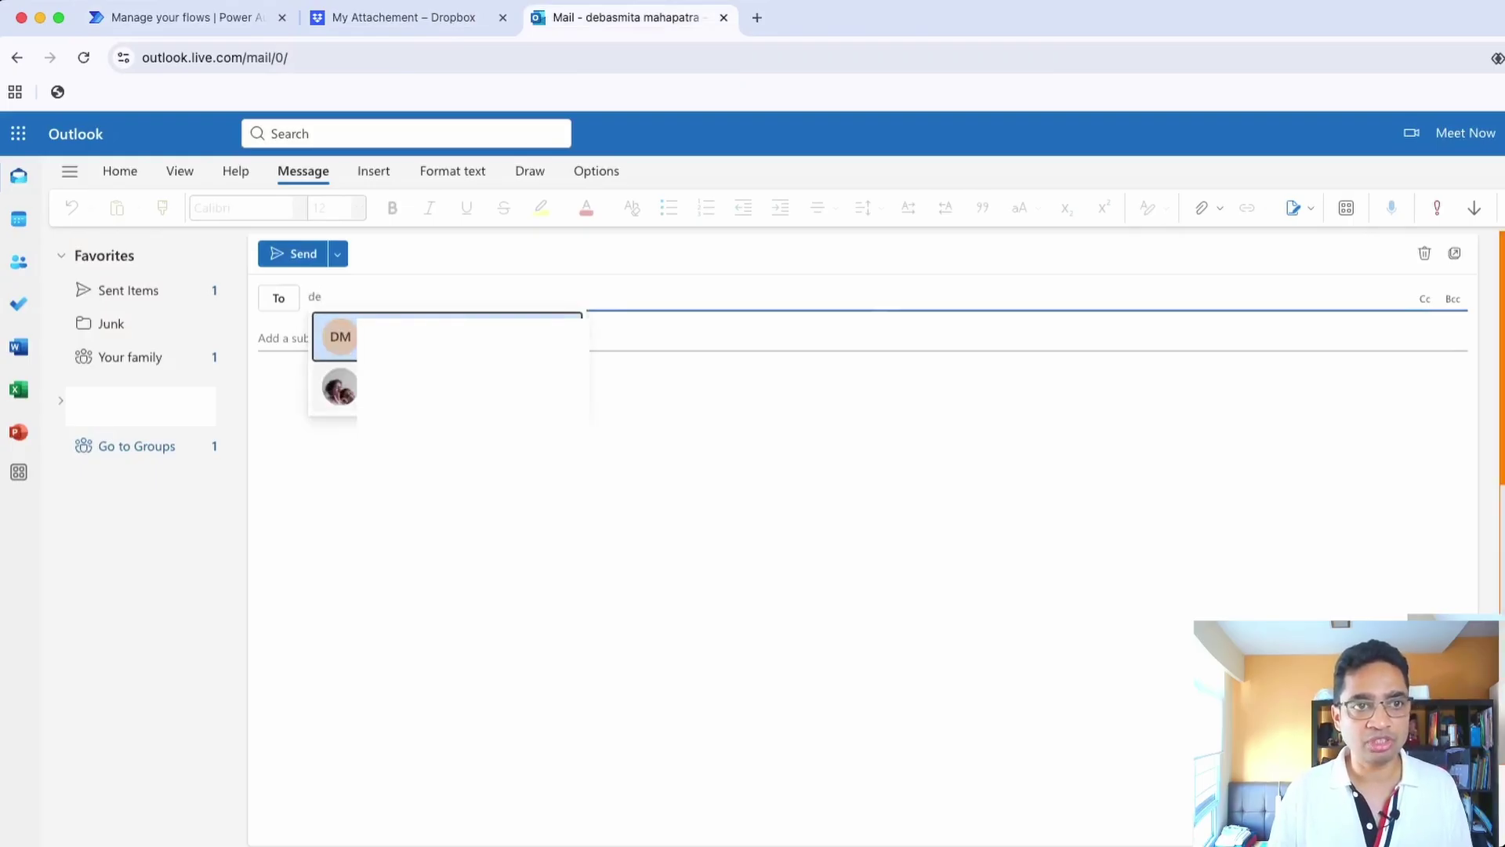
pyautogui.press('Return')
# - Give the email the subject "My first flow" and attach an image file from this computer
pyautogui.click(306, 338)
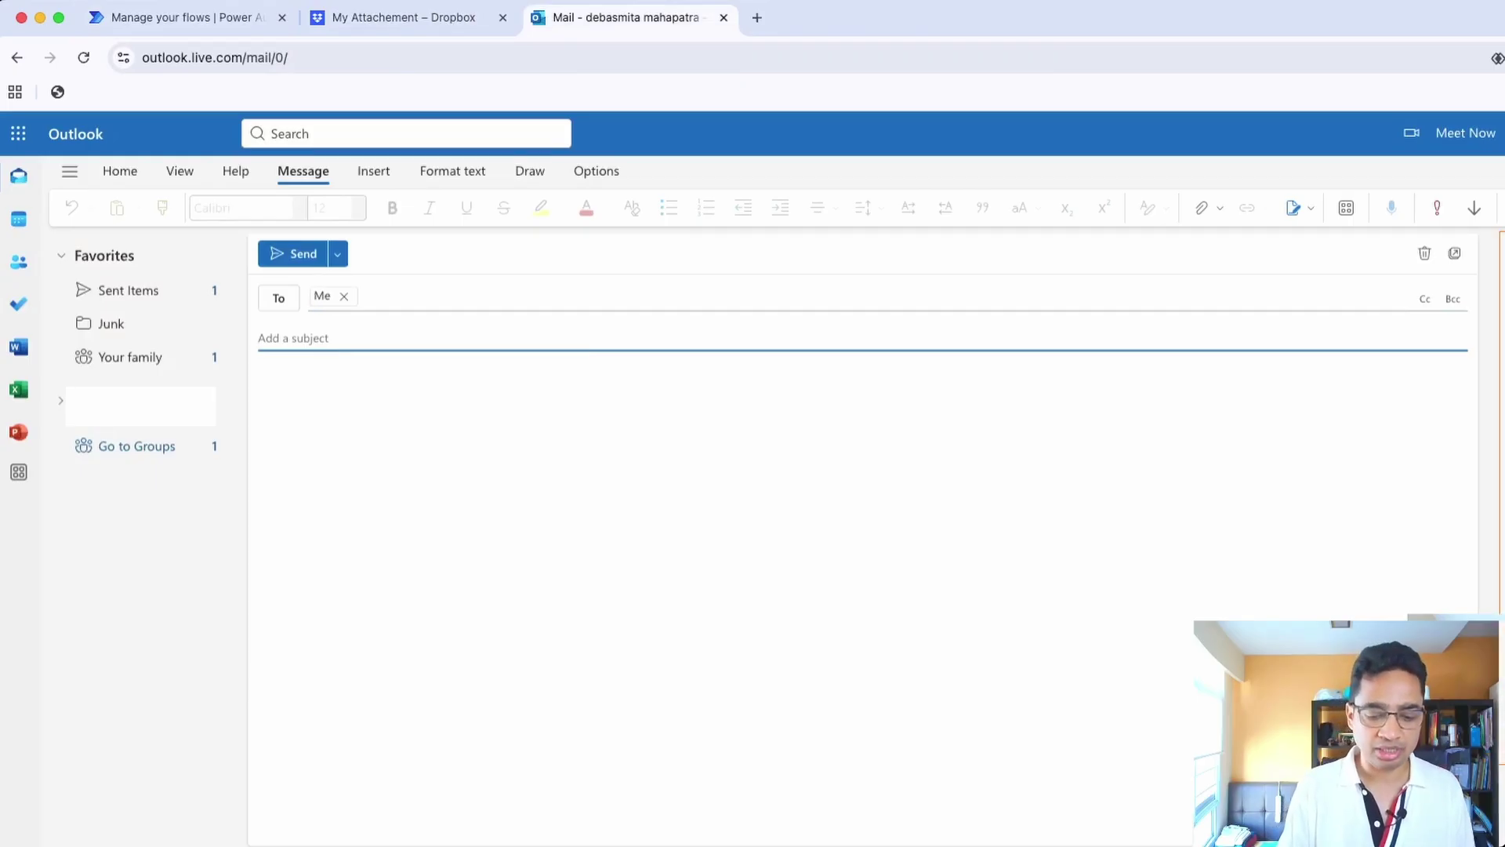
pyautogui.write('My fi')
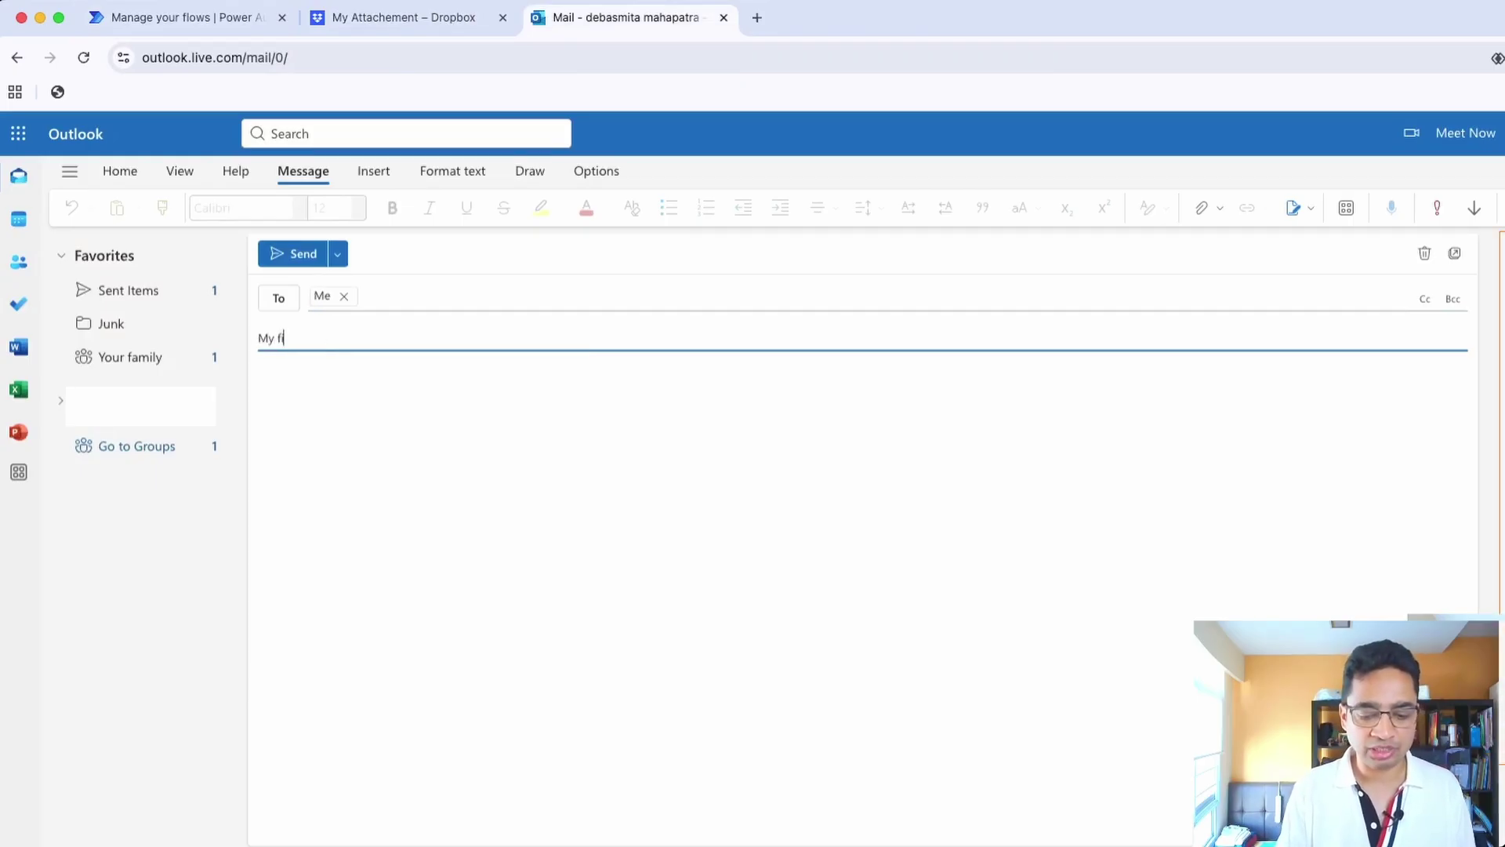
pyautogui.write('rst flow')
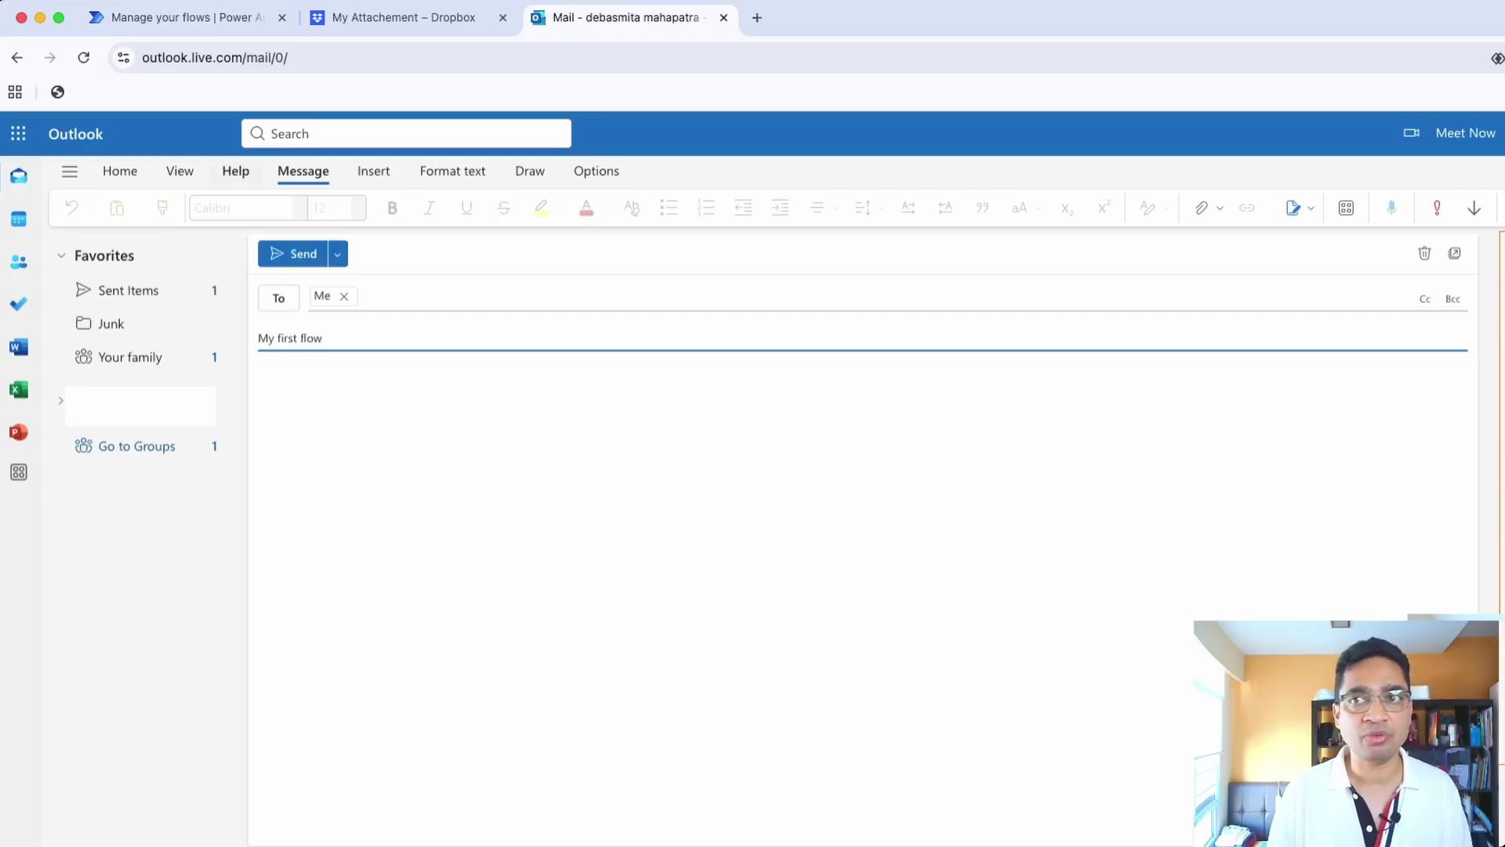
pyautogui.click(1200, 208)
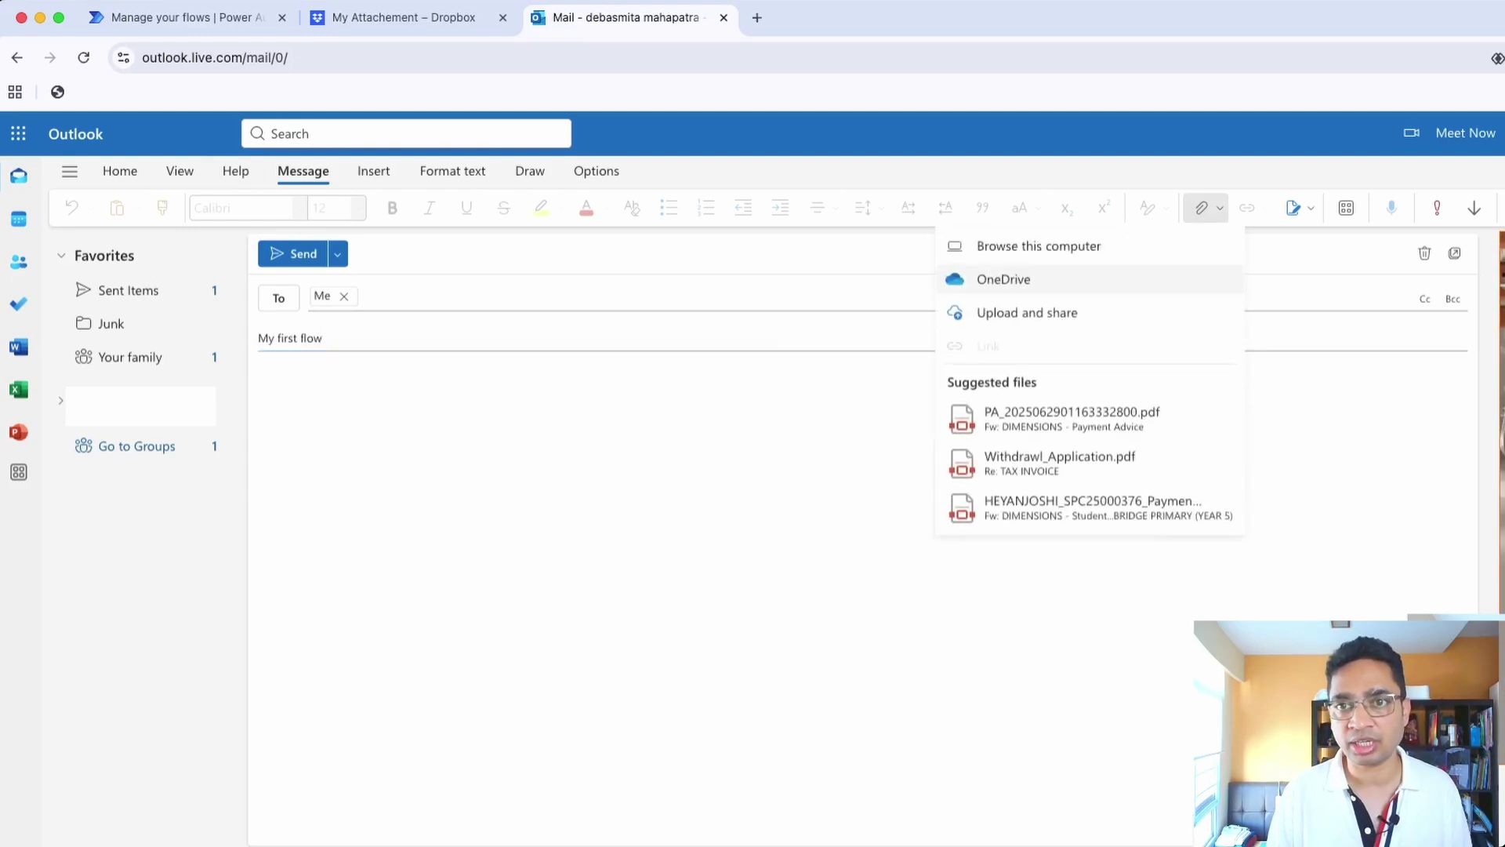
pyautogui.click(1039, 245)
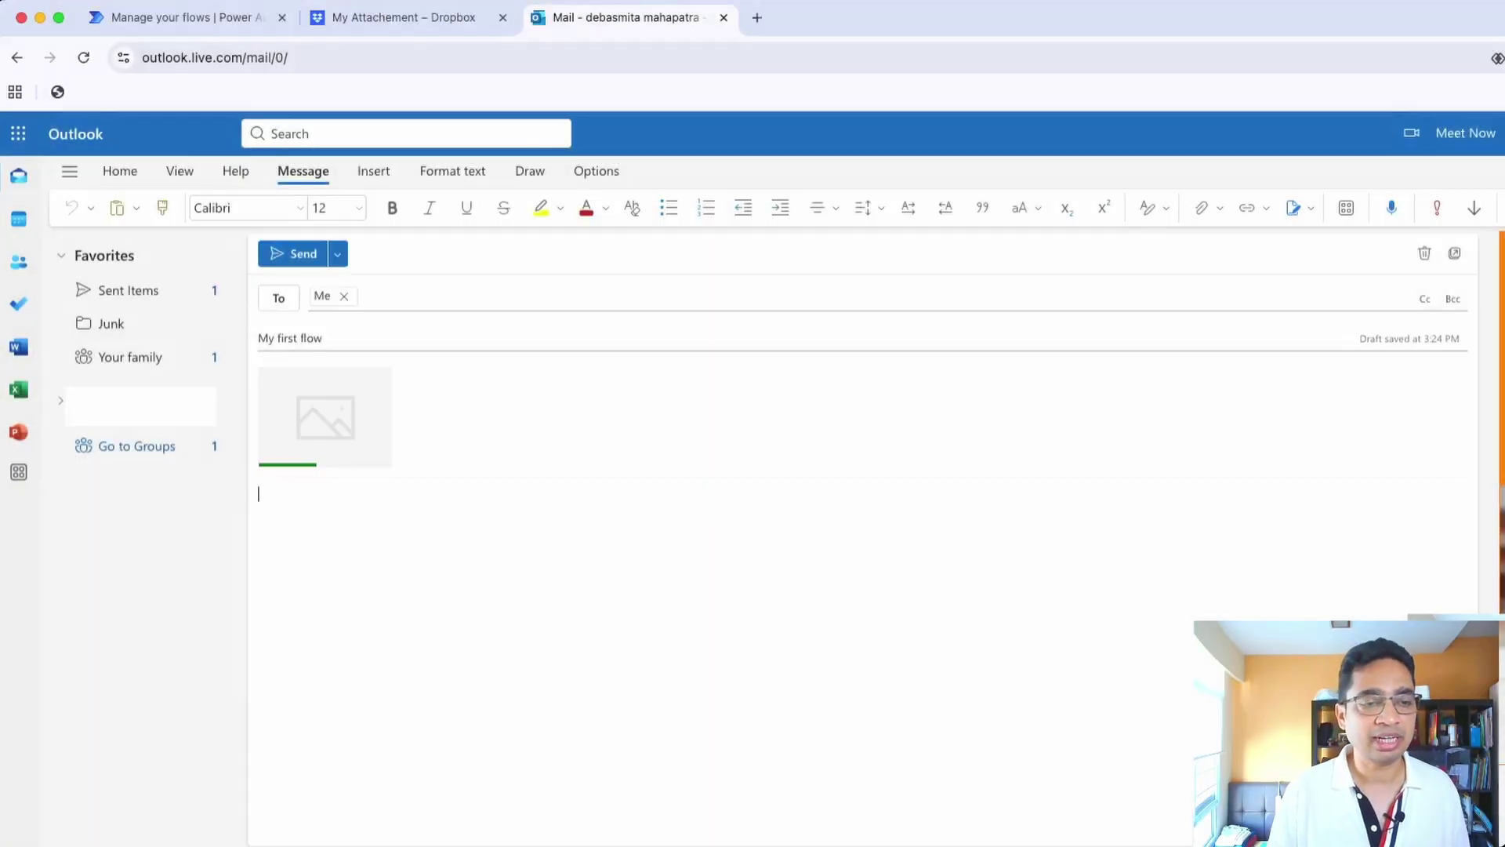
# - Send the "My first flow" email with its image attachment
pyautogui.press('super+Return')
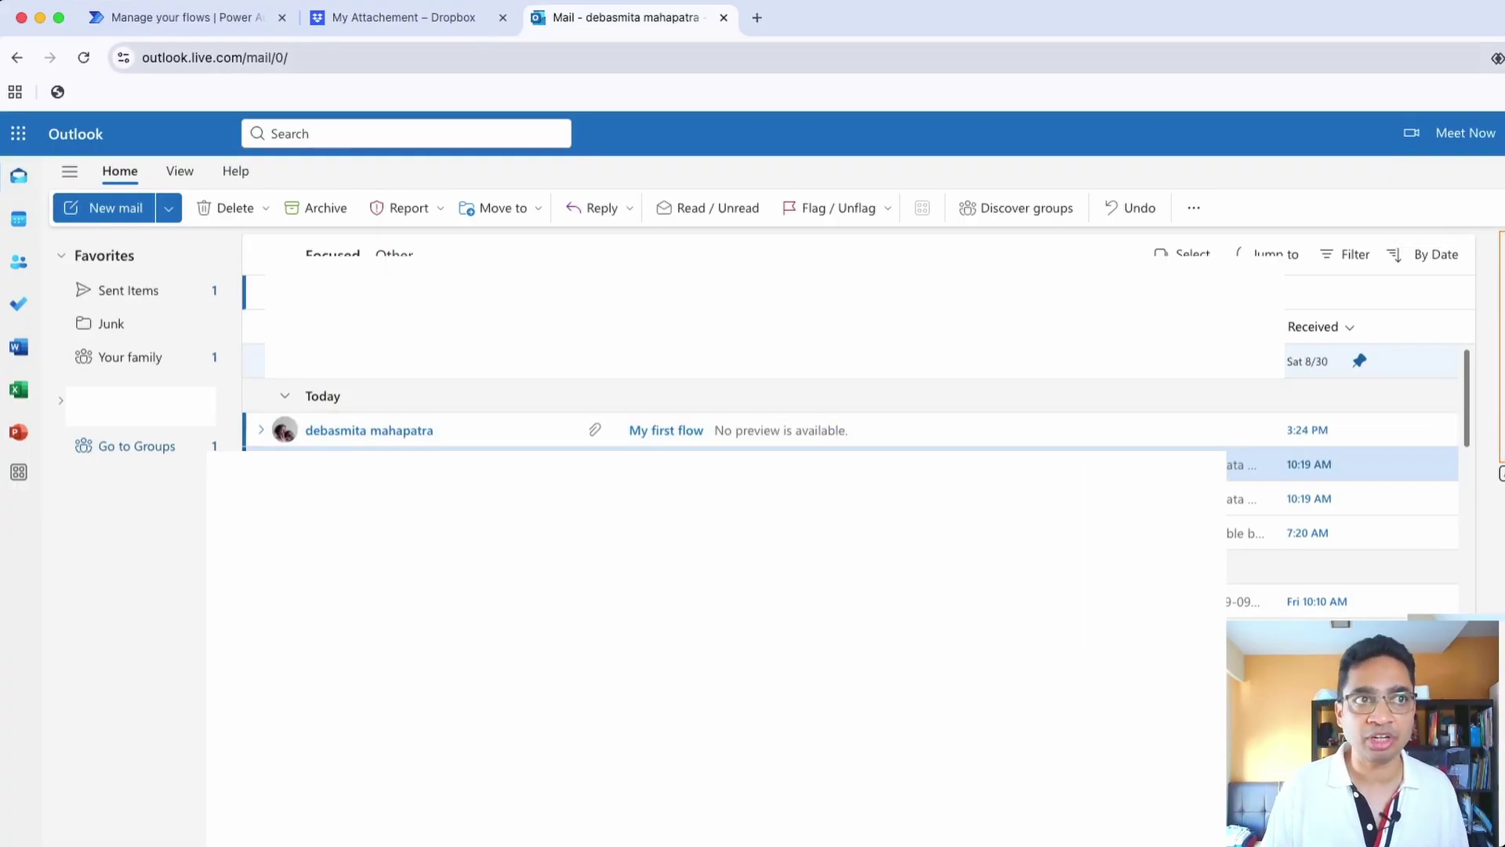
# - Switch to Power Automate and refresh the flow's run history until the run finishes, and check the My Attachement folder in Dropbox
pyautogui.click(187, 18)
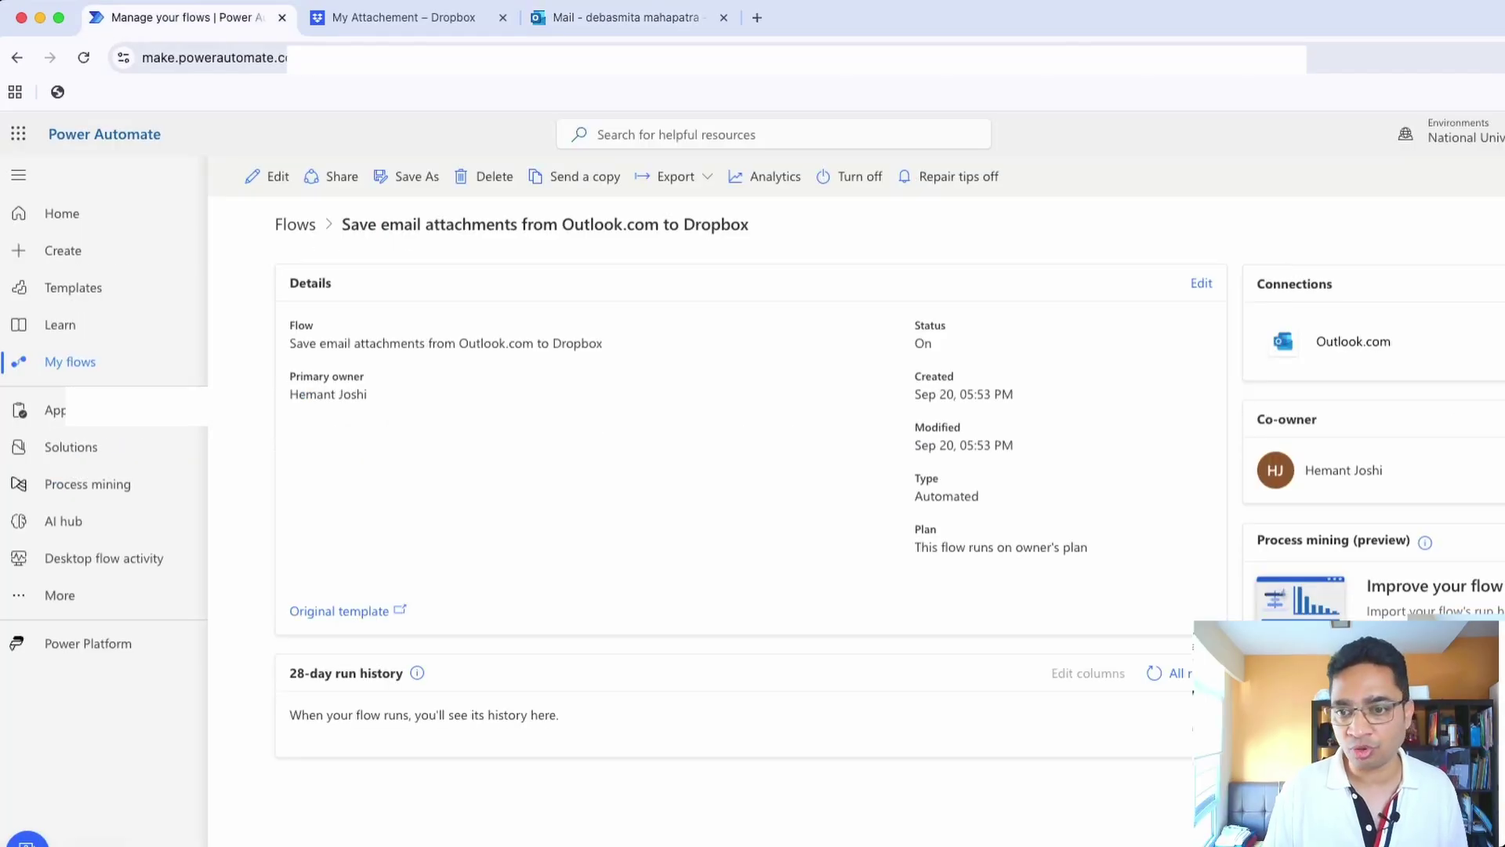
pyautogui.click(1154, 672)
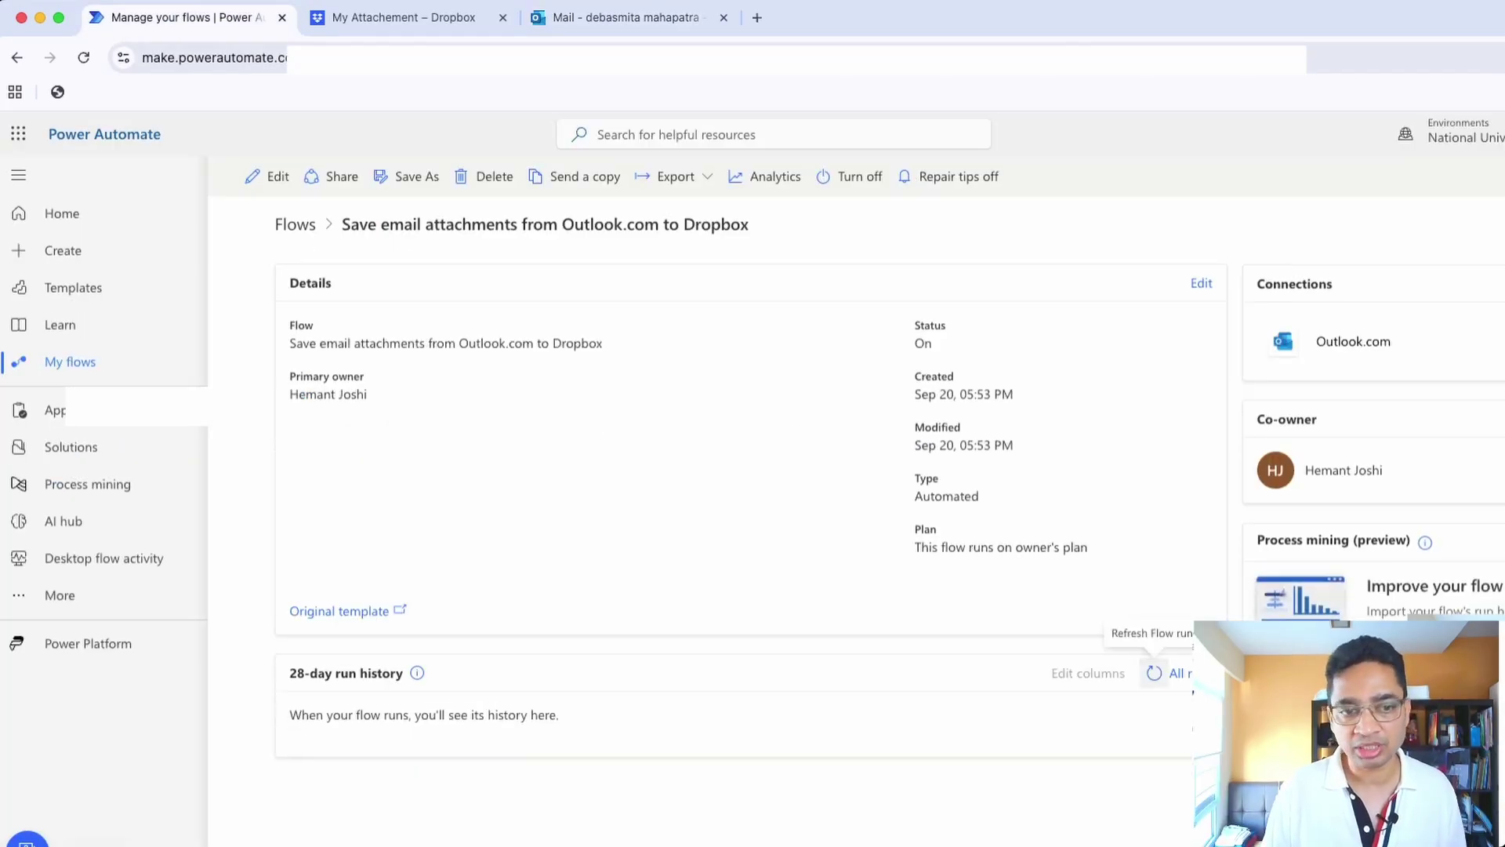
pyautogui.click(1154, 673)
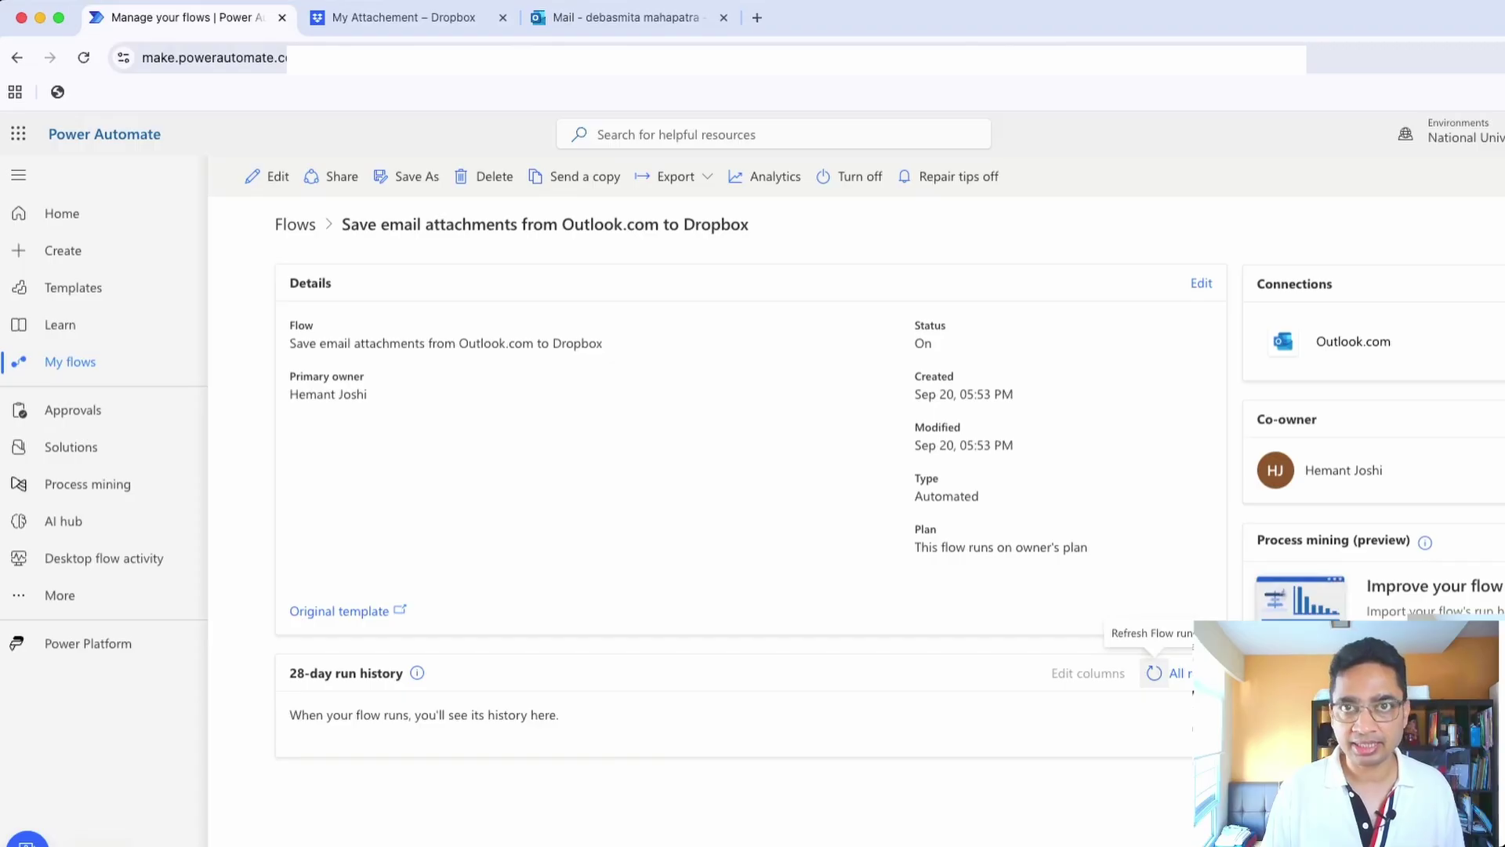
pyautogui.click(1154, 673)
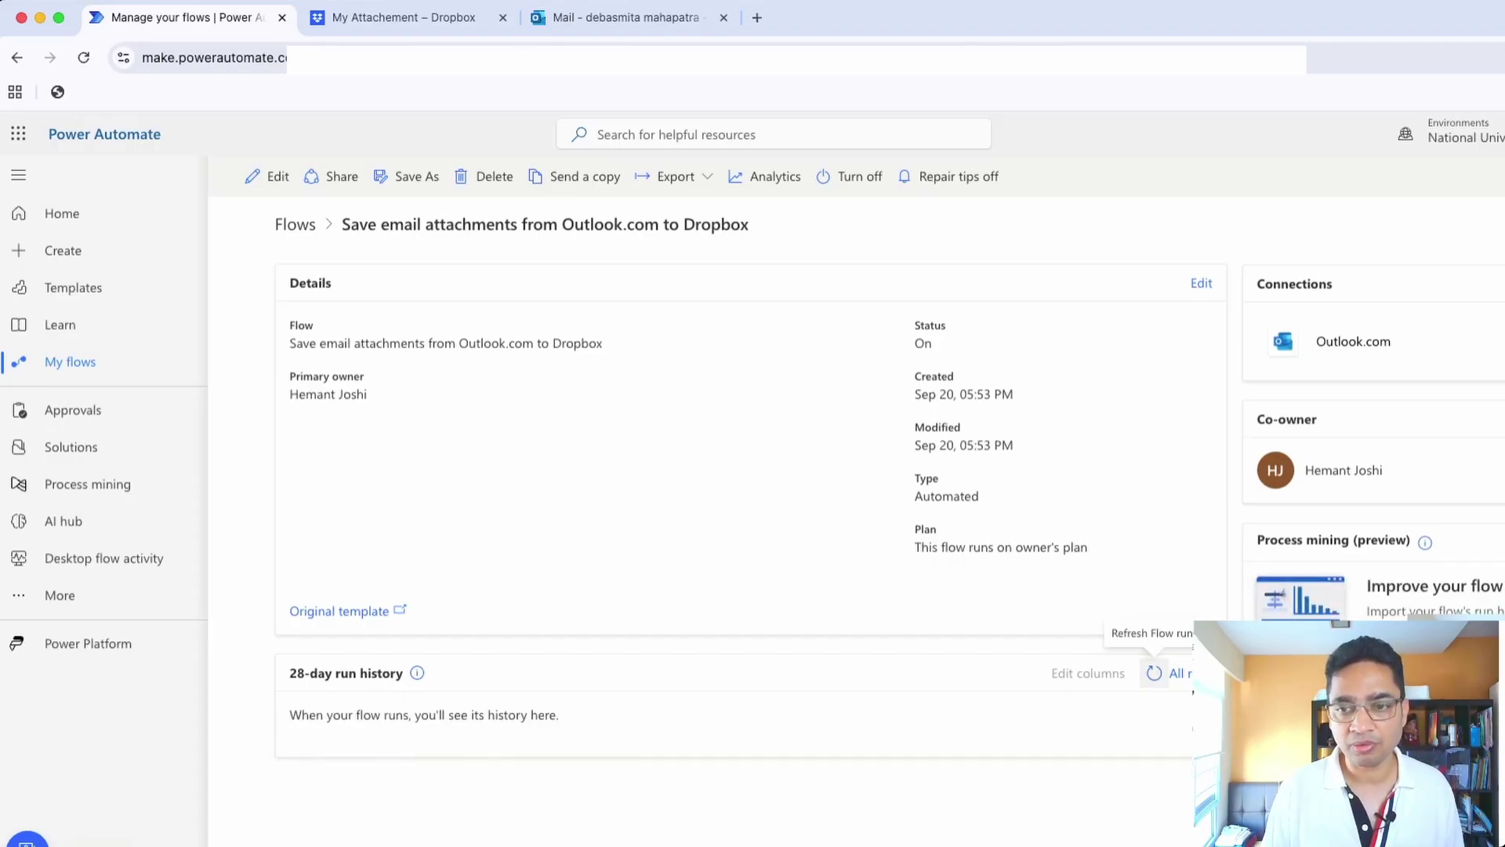
pyautogui.click(1154, 672)
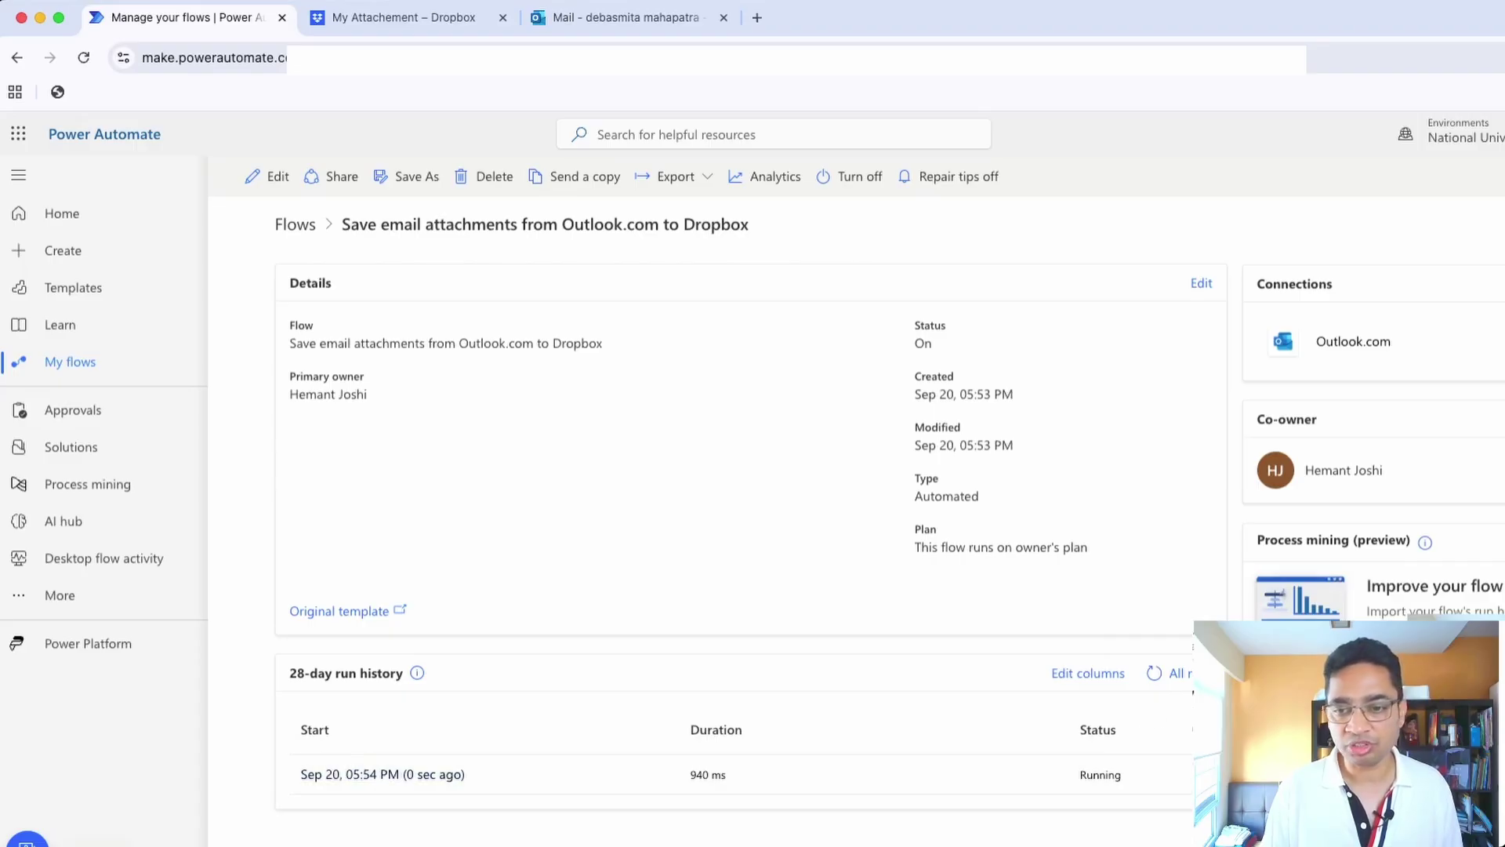
pyautogui.click(1154, 673)
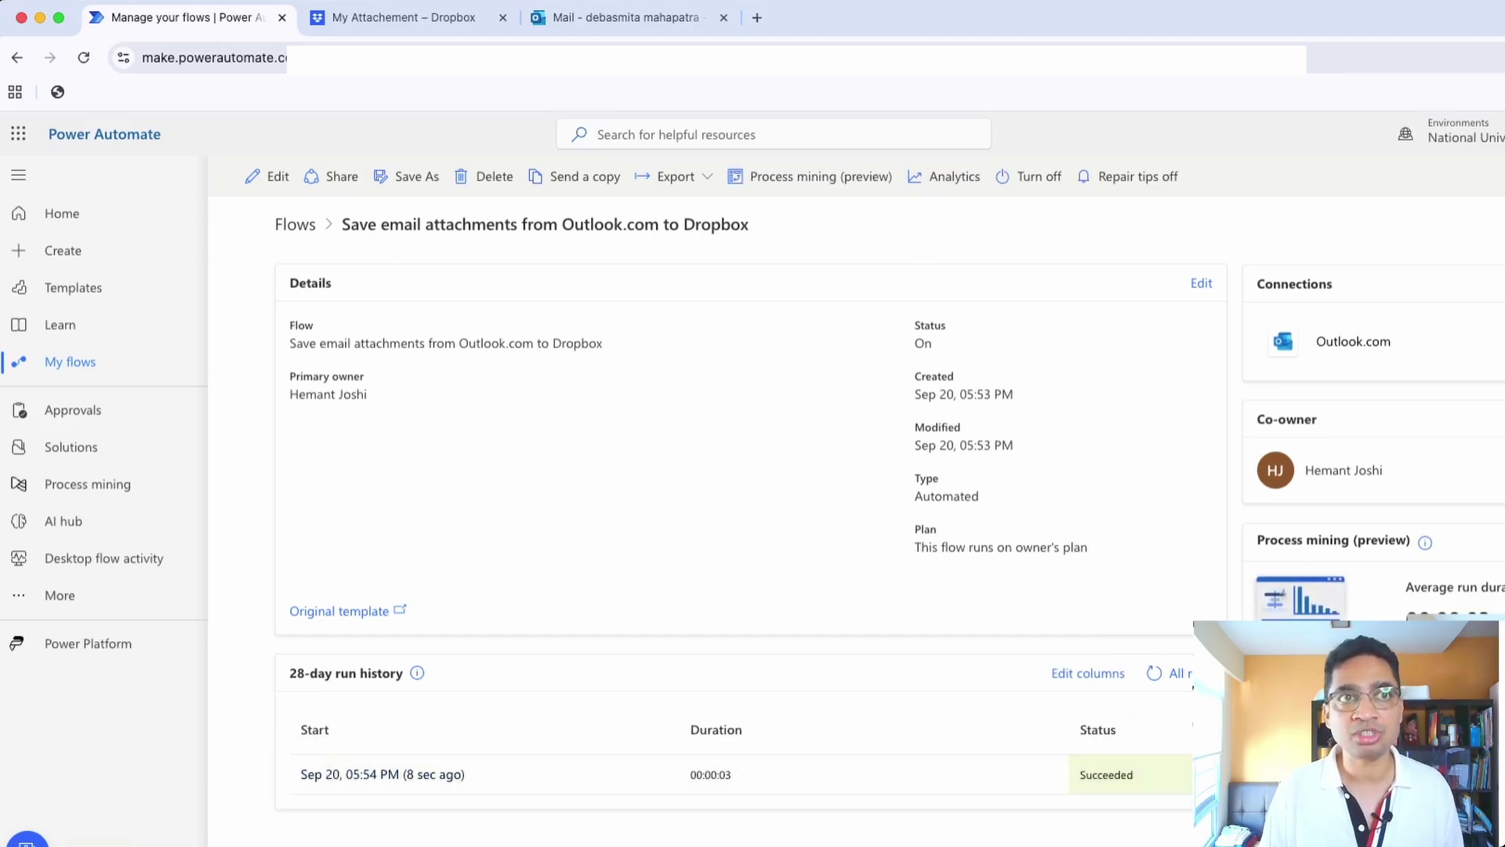
pyautogui.click(404, 17)
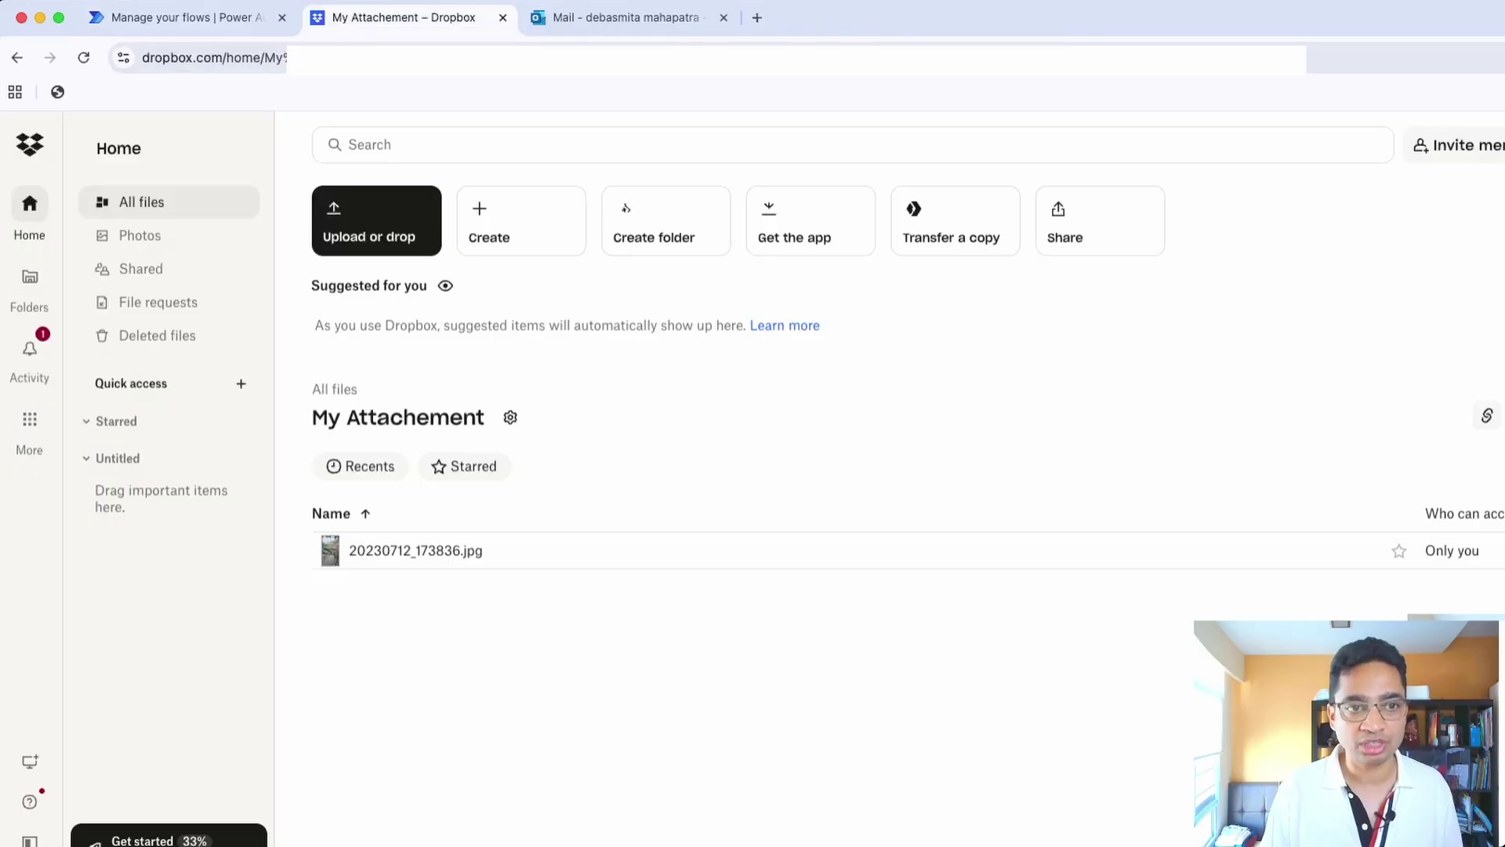